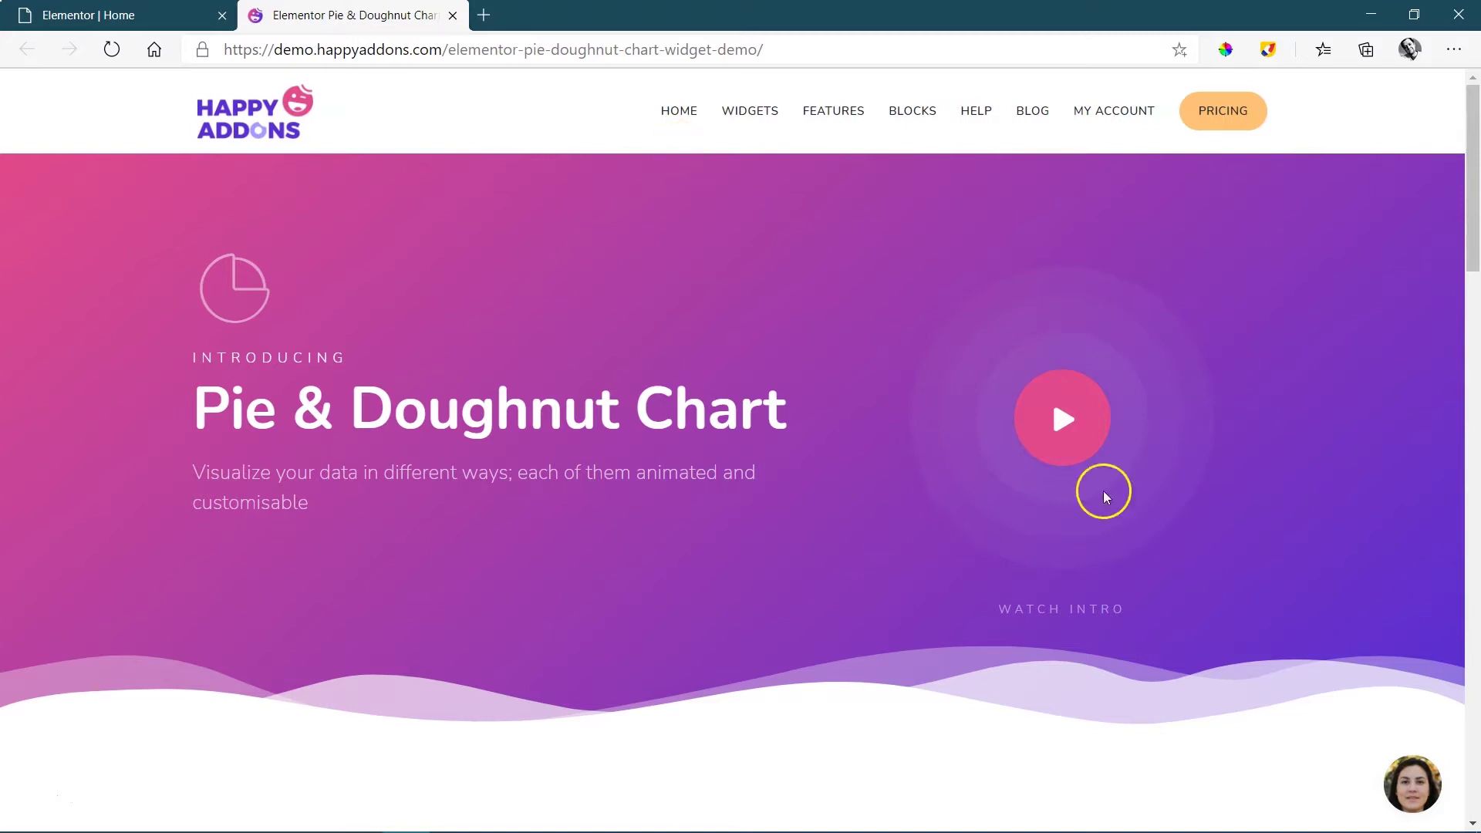
- Scroll the Happy Addons demo down to the Doughnut Chart example, then return to the Elementor Home editor
{"action": "left_click", "coordinate": [1472, 194]}
{"action": "mouse_move", "coordinate": [1472, 194]}
{"action": "left_mouse_down"}
{"action": "mouse_move", "coordinate": [1473, 211]}
{"action": "mouse_move", "coordinate": [1474, 192]}
{"action": "left_mouse_up"}
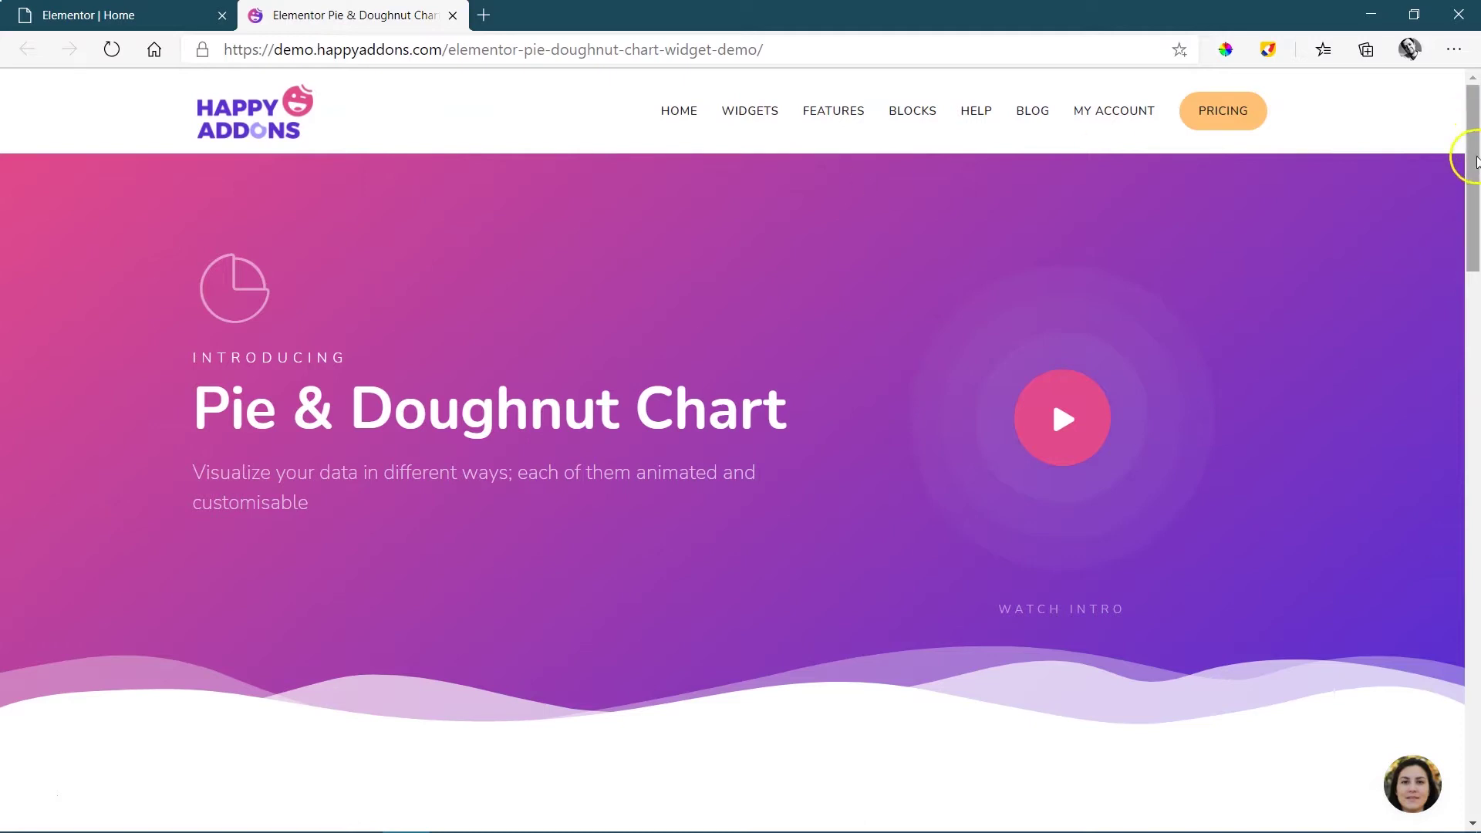
{"action": "left_click_drag", "start_coordinate": [1469, 152], "coordinate": [1477, 485]}
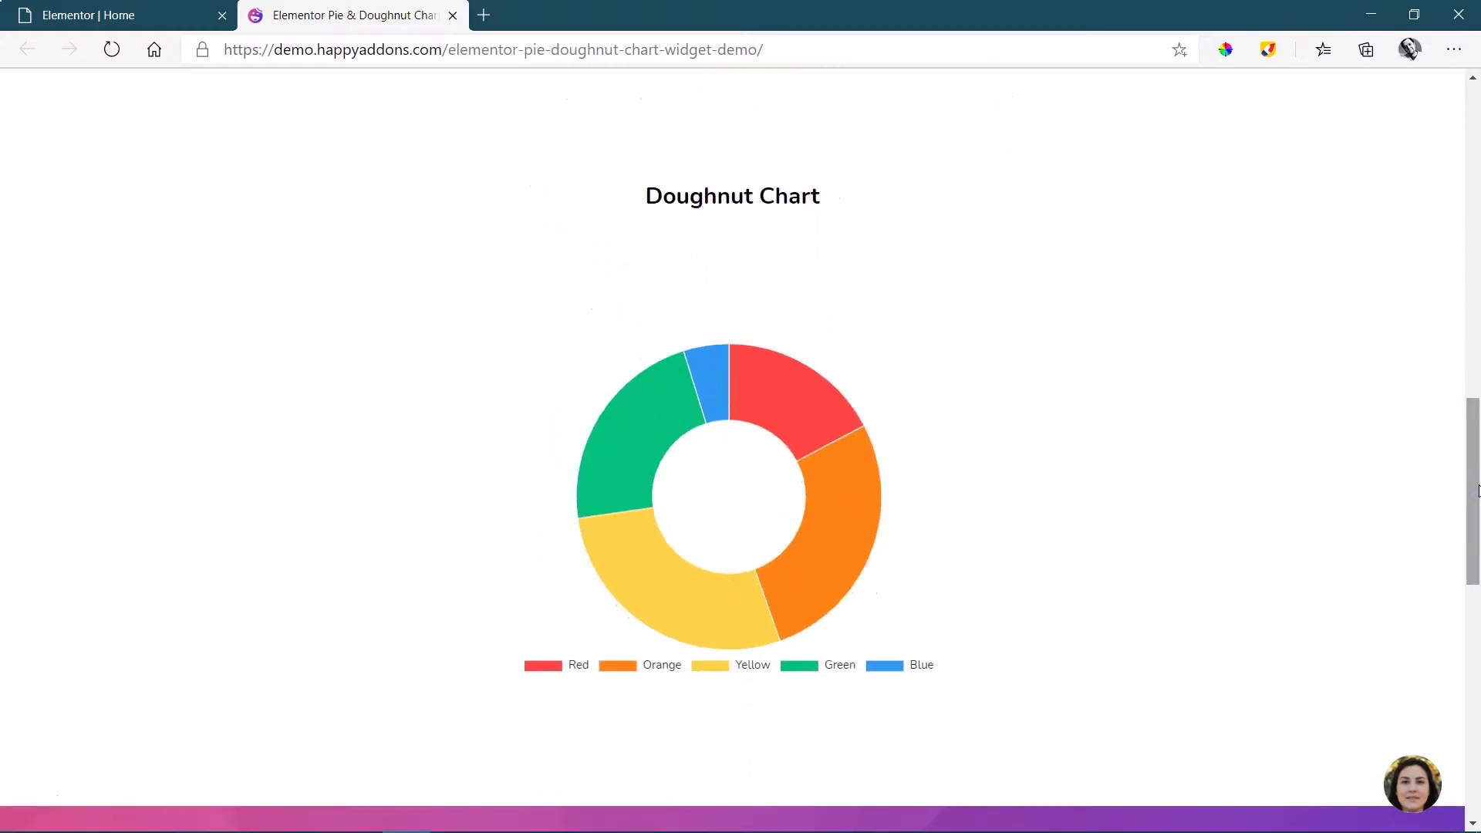
{"action": "left_click", "coordinate": [115, 15]}
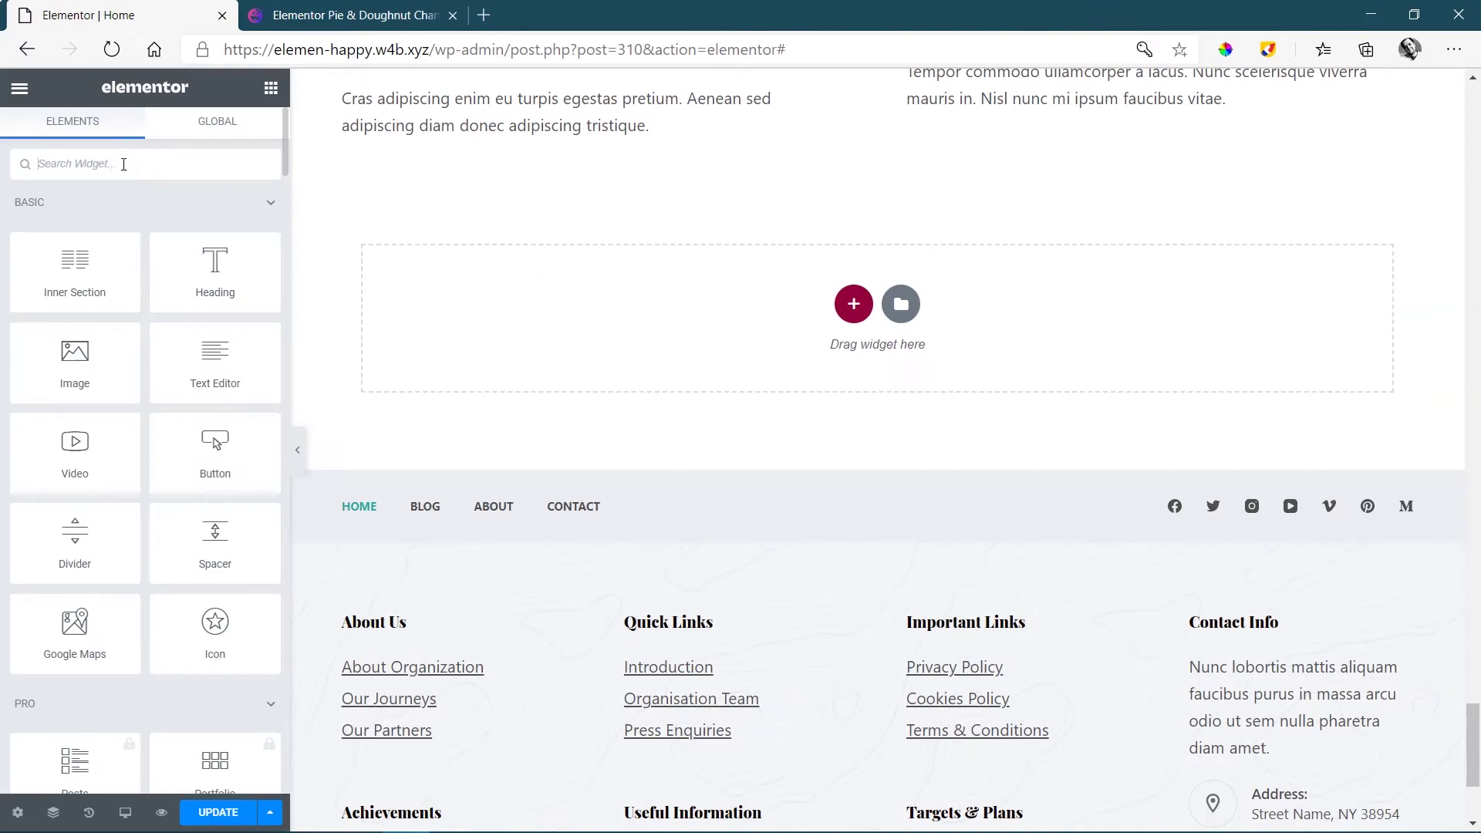
- Search 'pie' and drop the Pie & Doughnut Chart widget into the empty section
{"action": "type", "text": "pie"}
{"action": "left_click_drag", "start_coordinate": [113, 226], "coordinate": [900, 304]}
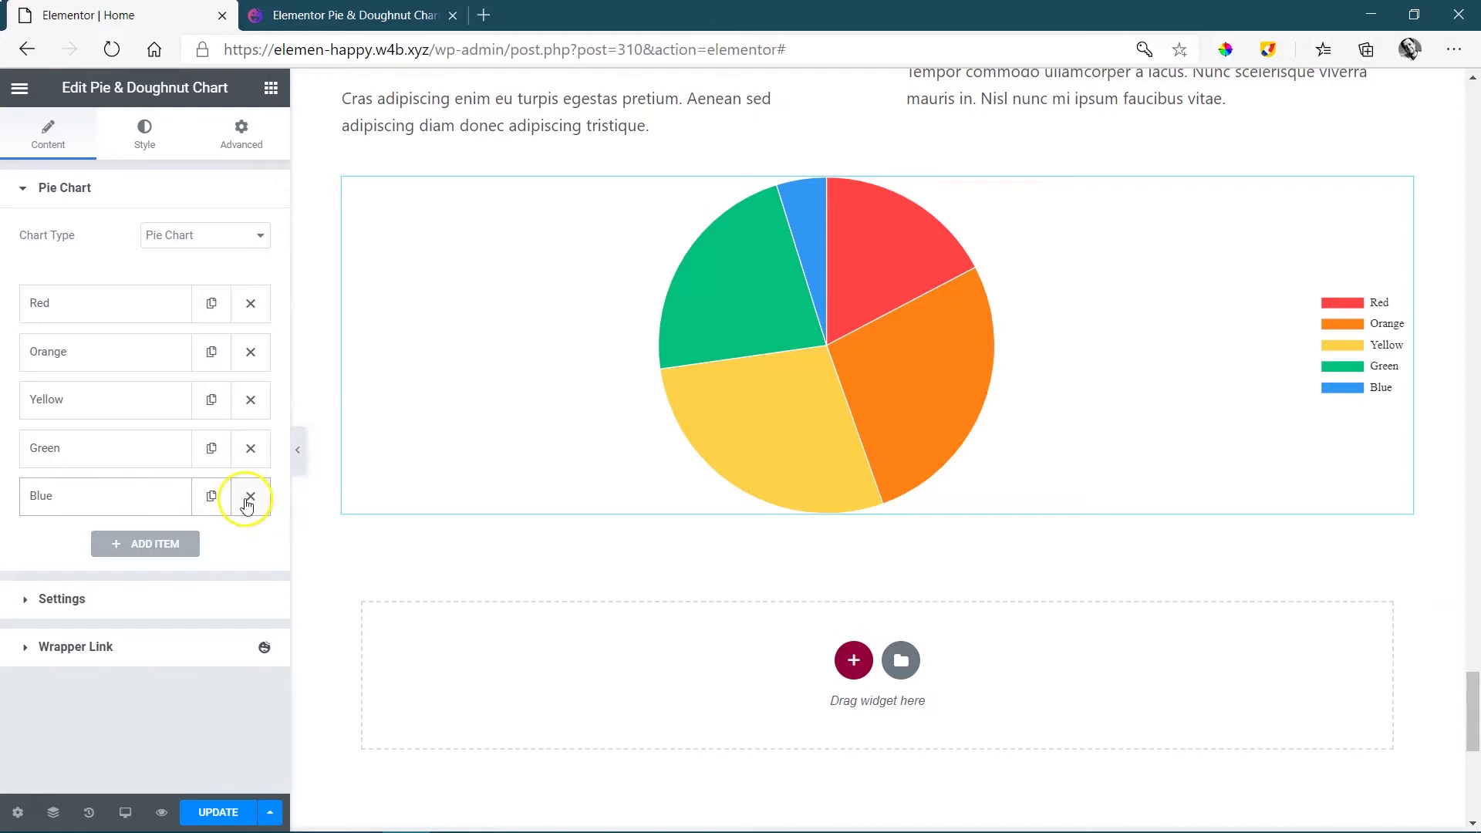
- Expand the Red chart item and focus its Data field holding 54
{"action": "left_click", "coordinate": [89, 307]}
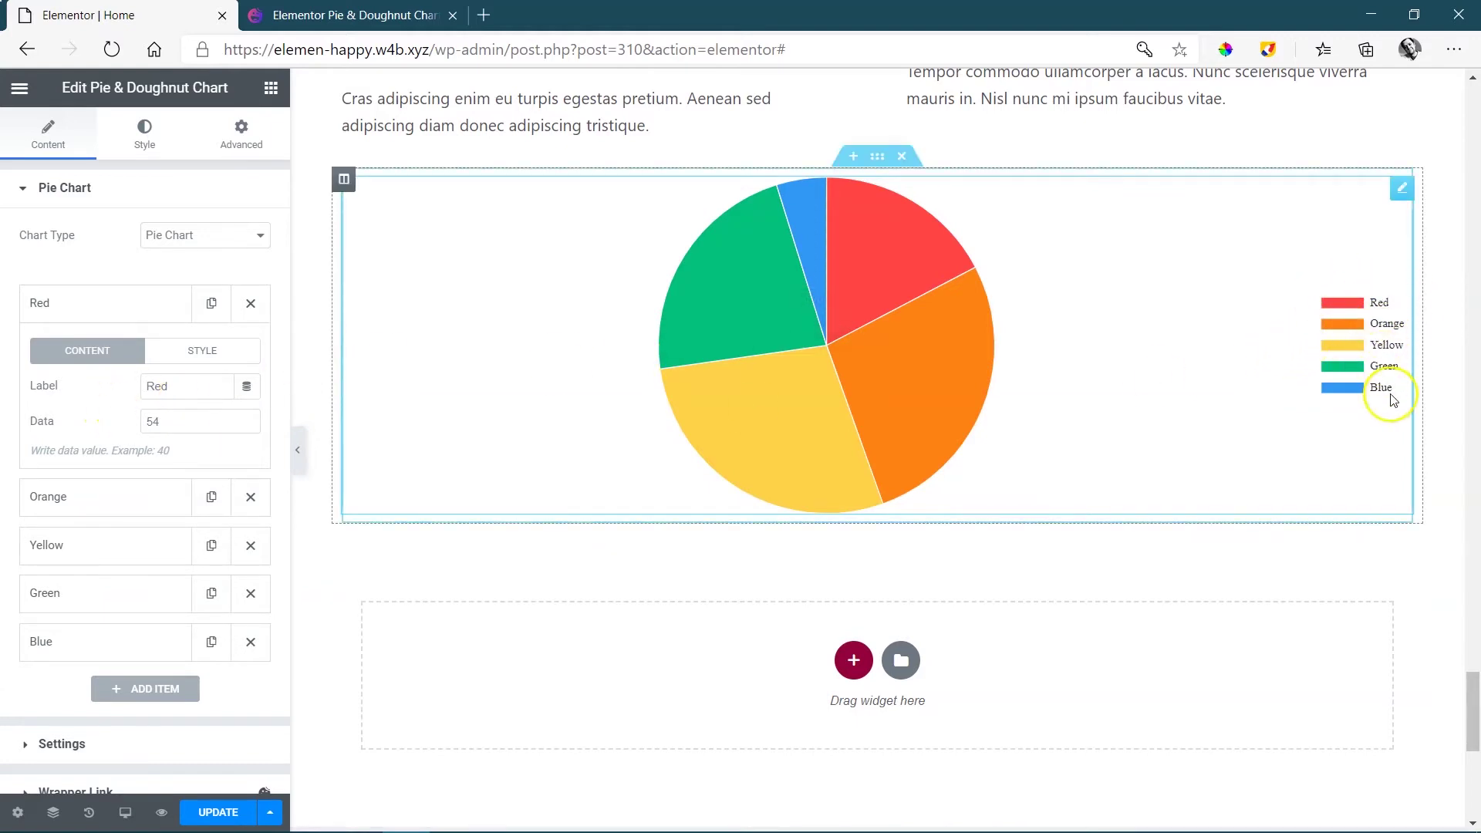
{"action": "left_click", "coordinate": [167, 428]}
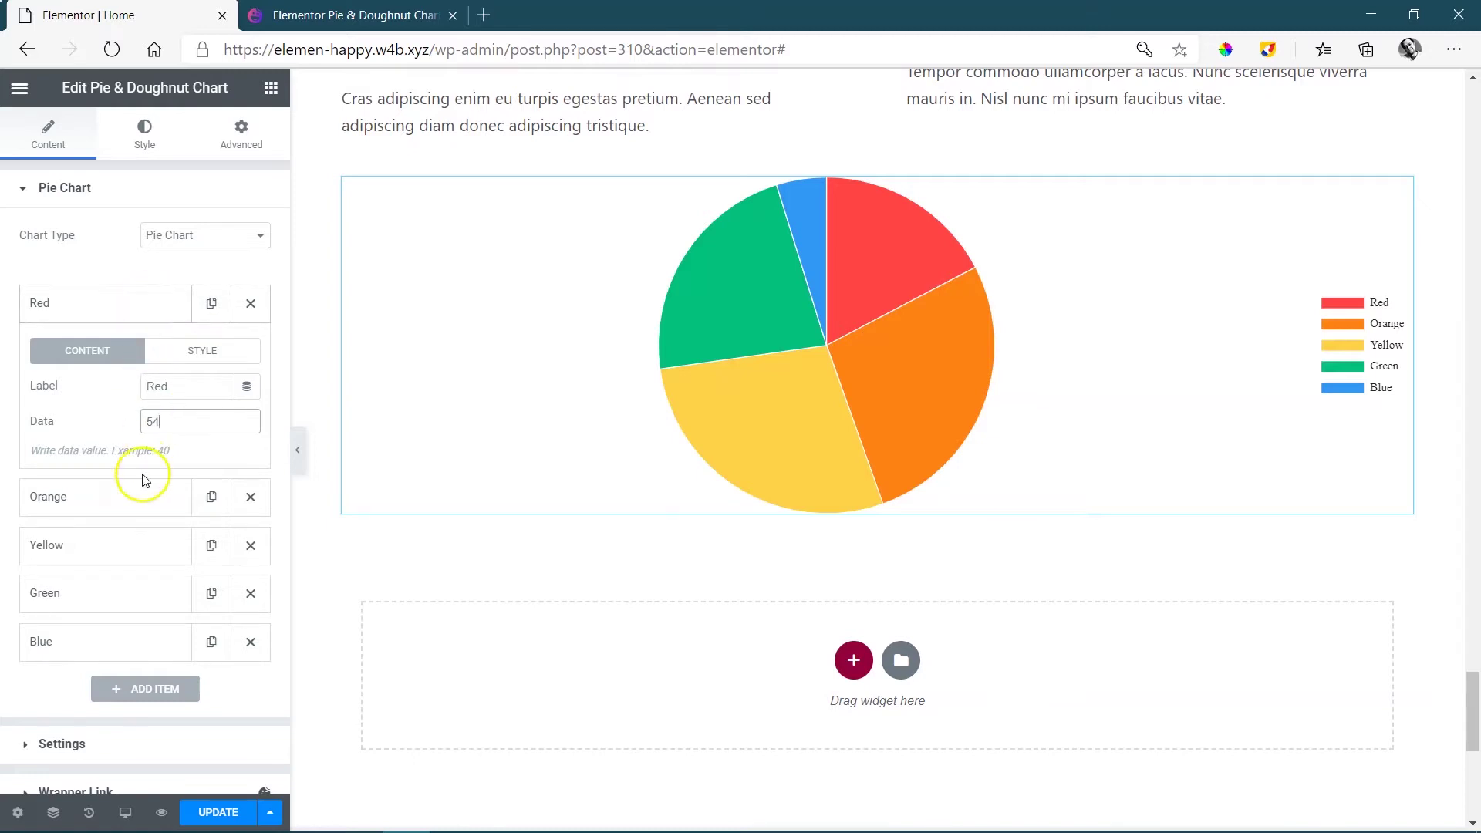
{"action": "left_click", "coordinate": [151, 426]}
- Replace the Red item's data value 54 with 120
{"action": "double_click", "coordinate": [152, 424]}
{"action": "type", "text": "3"}
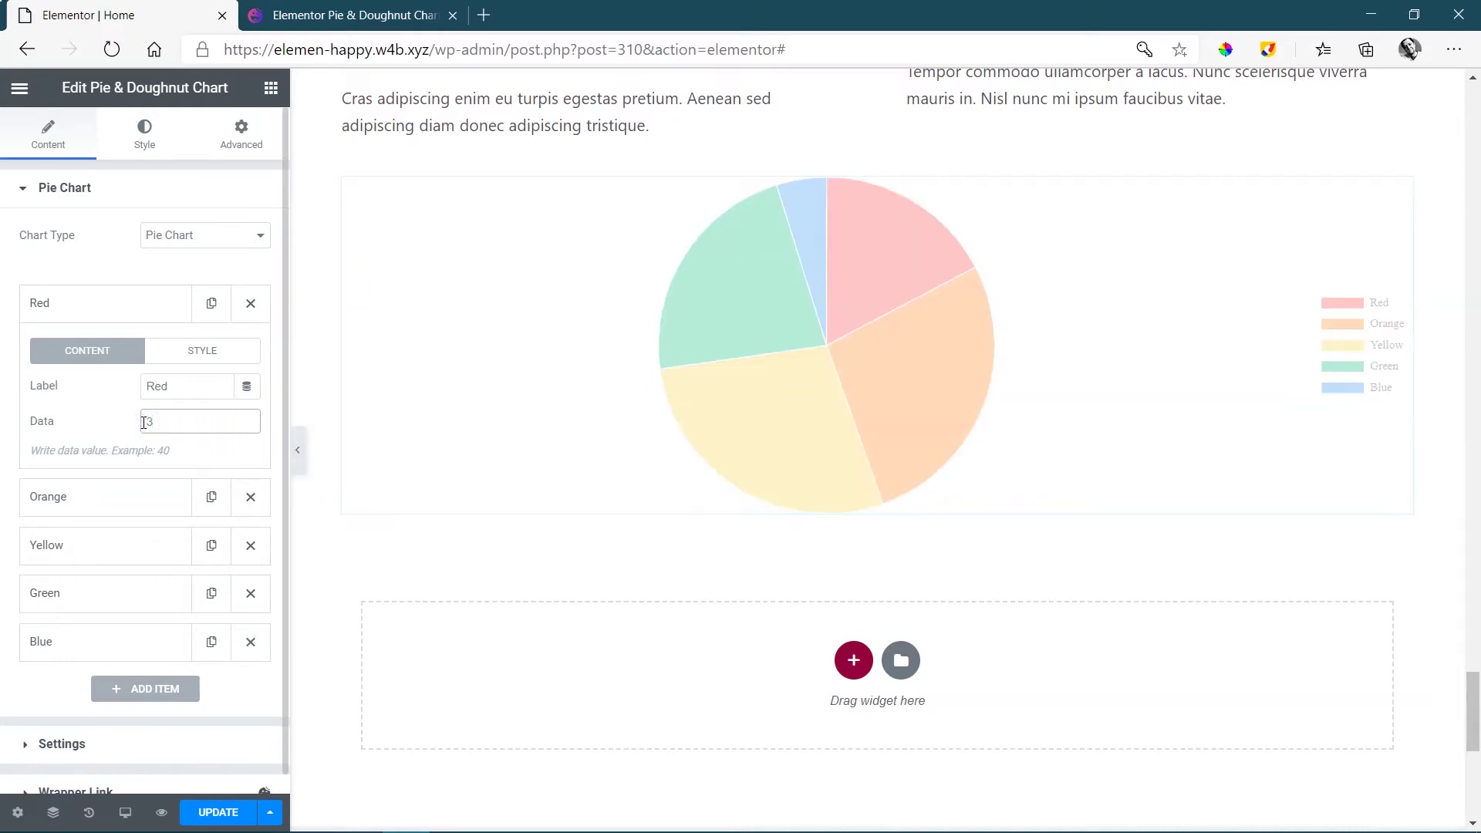
{"action": "mouse_move", "coordinate": [835, 236]}
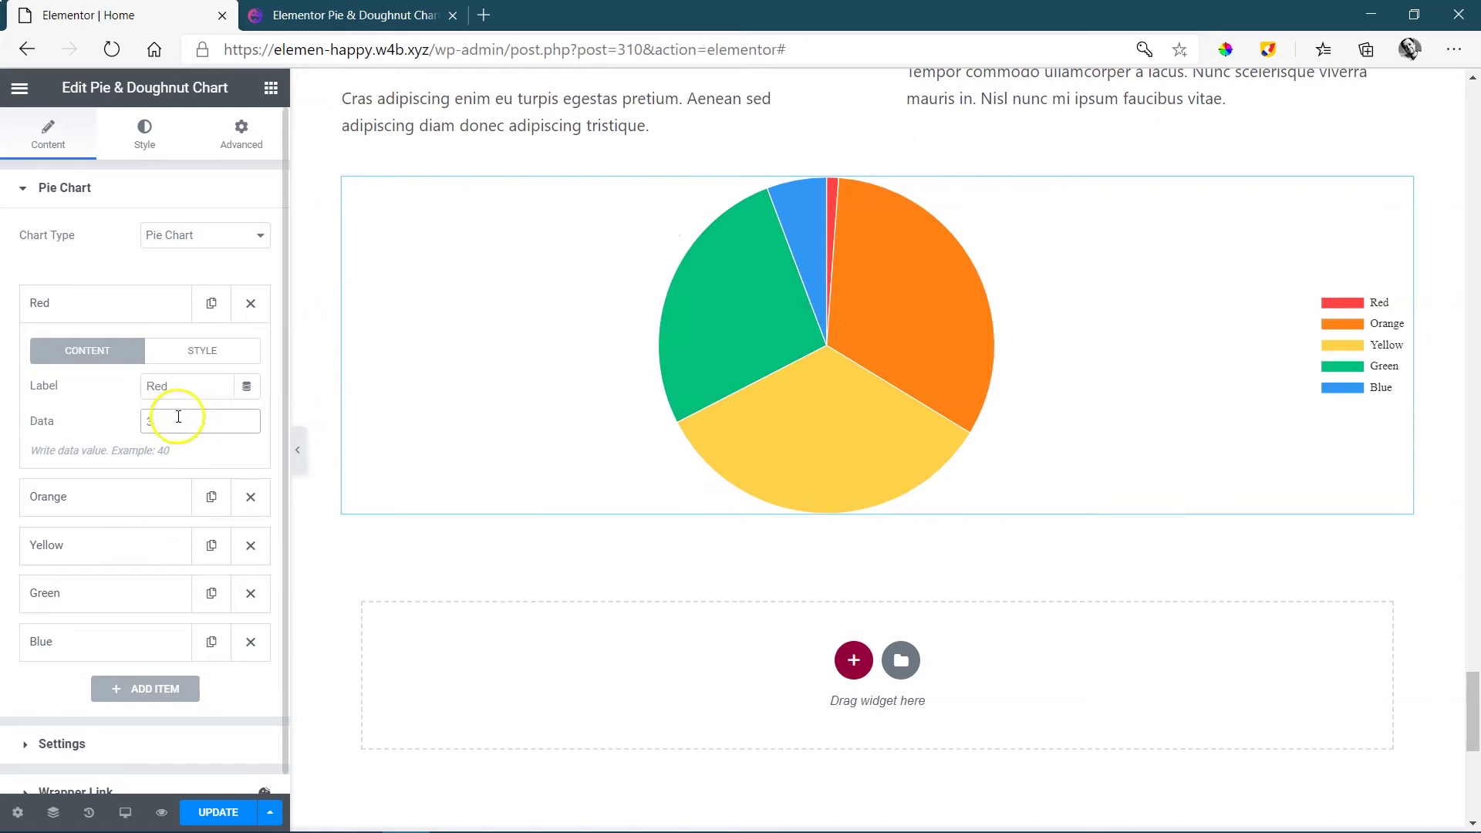
{"action": "double_click", "coordinate": [146, 421]}
{"action": "type", "text": "120"}
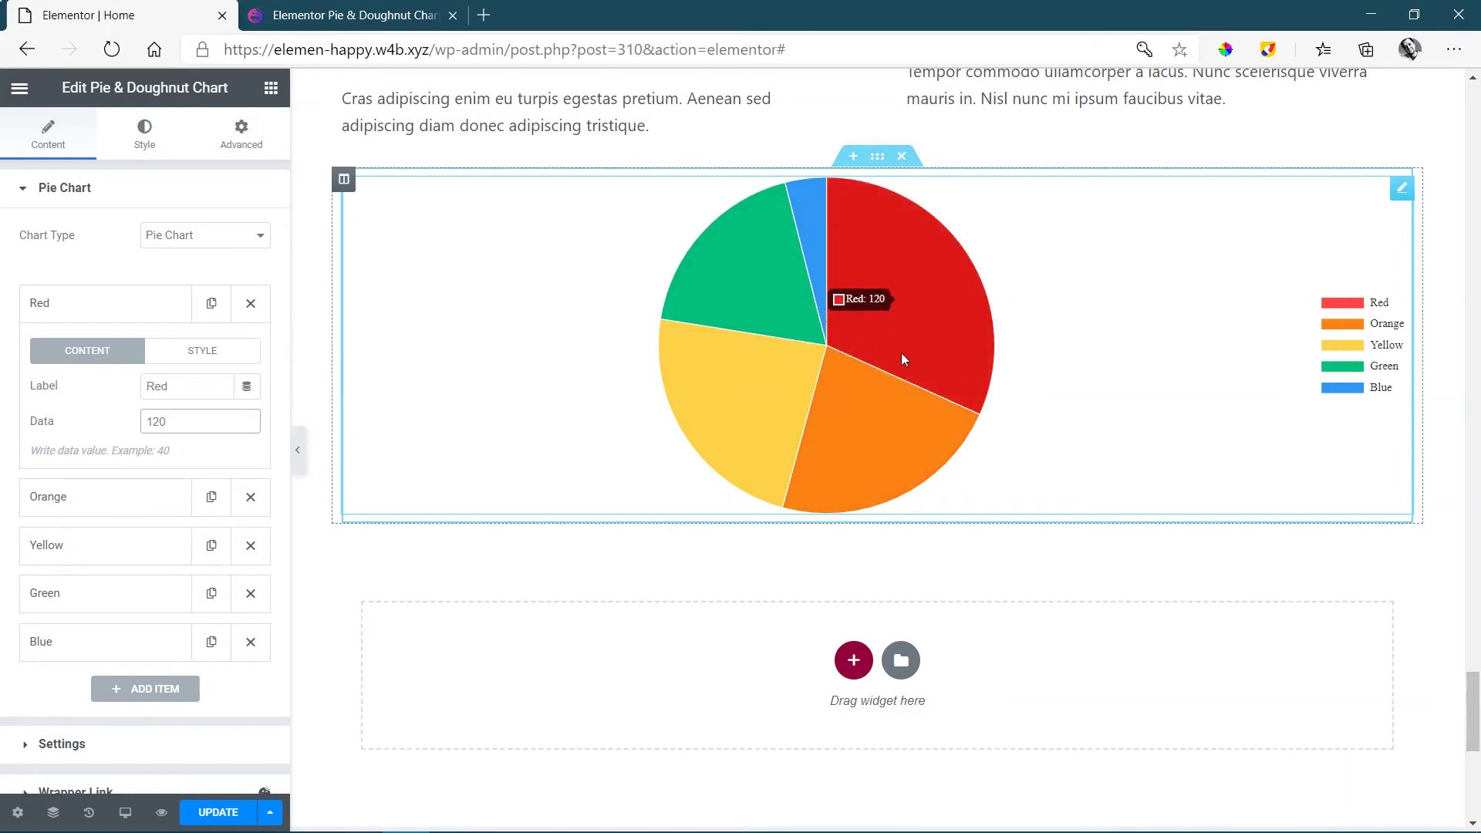
- Change the first slice's background colour to purple (#9D44FF)
{"action": "left_click", "coordinate": [204, 355]}
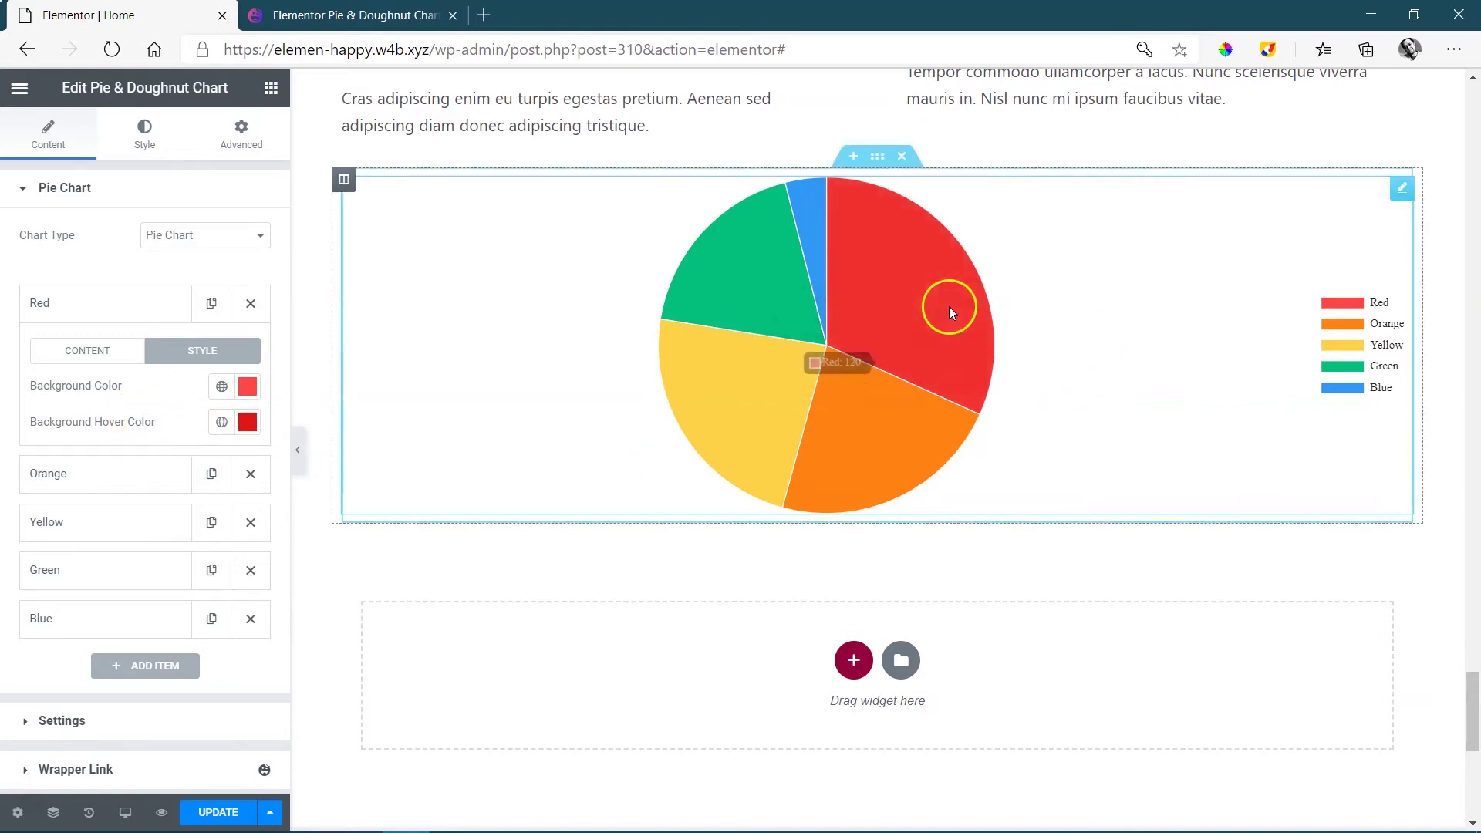
{"action": "mouse_move", "coordinate": [945, 306]}
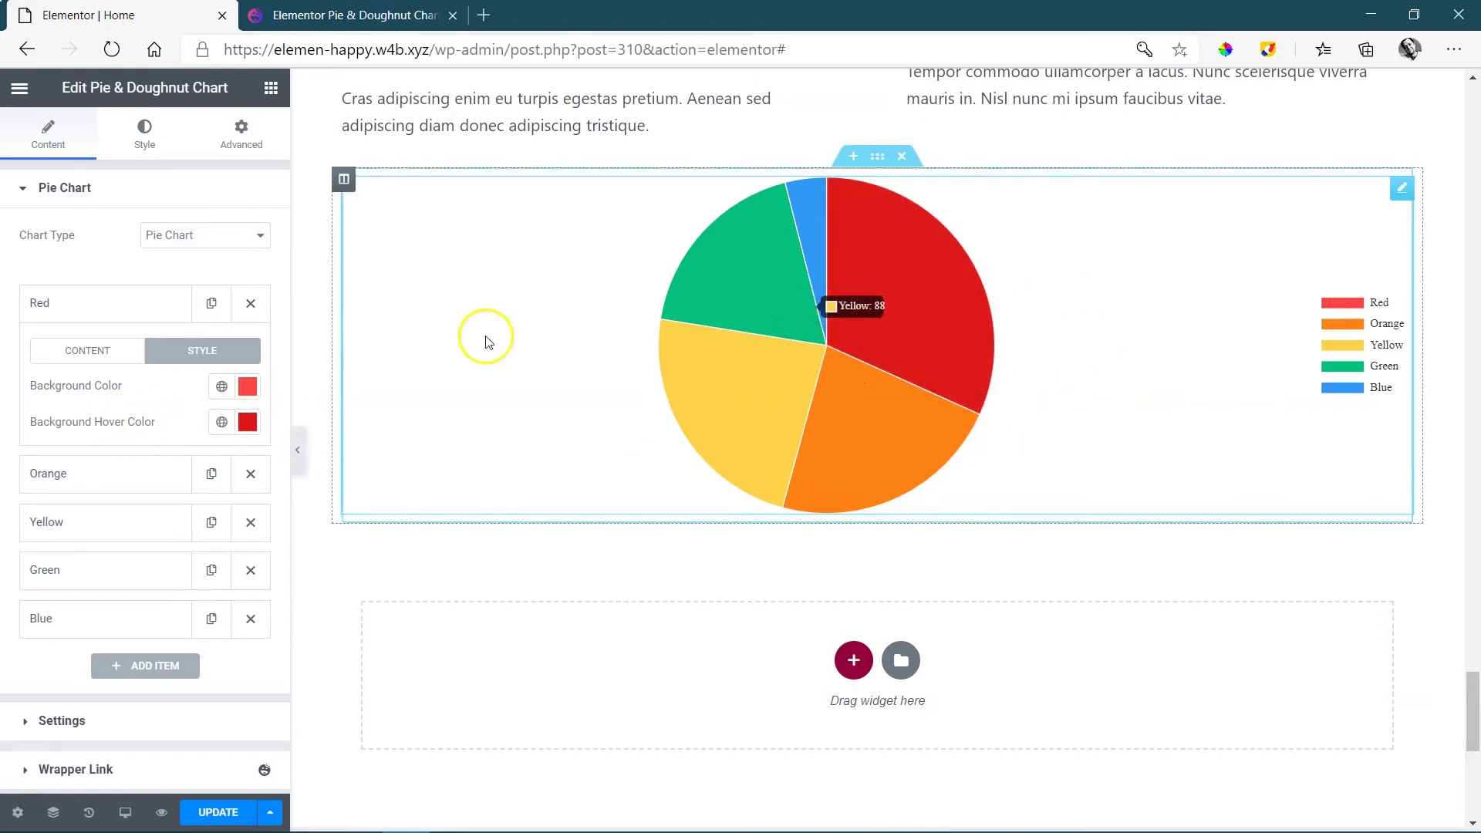
{"action": "left_click", "coordinate": [248, 385]}
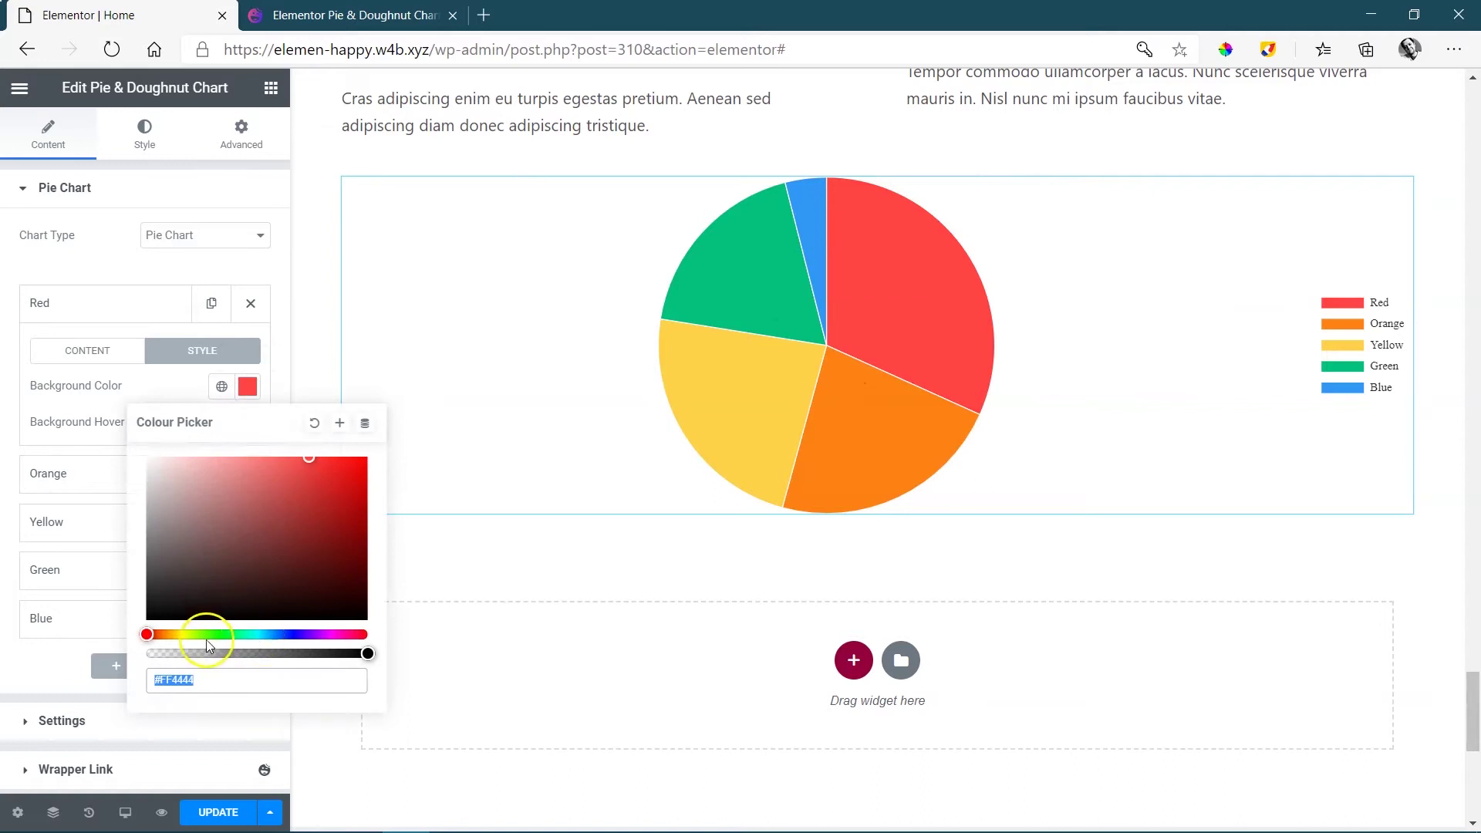
{"action": "left_click_drag", "start_coordinate": [146, 634], "coordinate": [312, 636]}
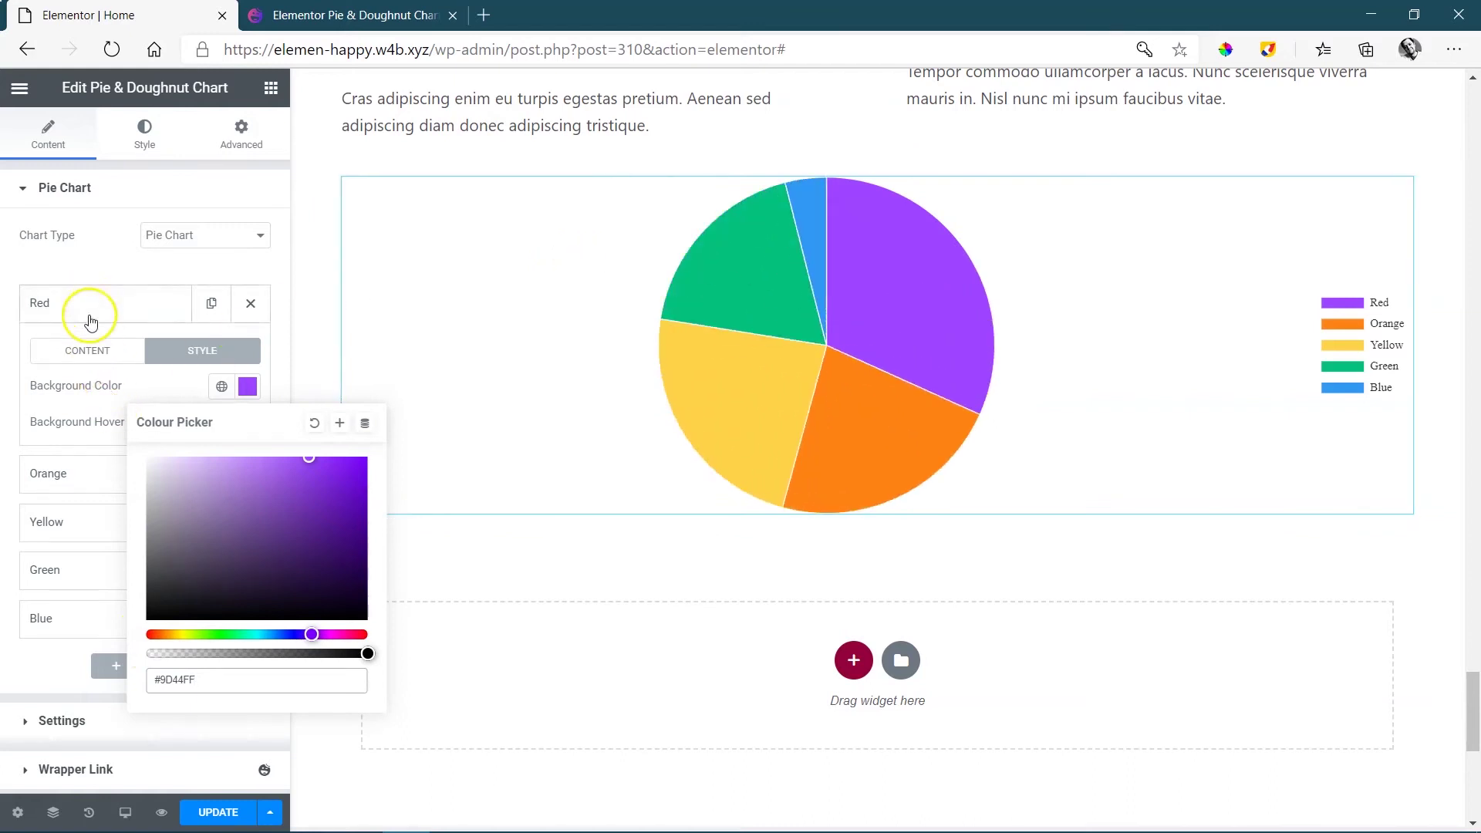
- Rename the first slice's label from Red to 'PUrple'
{"action": "left_click", "coordinate": [89, 349]}
{"action": "left_click_drag", "start_coordinate": [188, 386], "coordinate": [110, 385]}
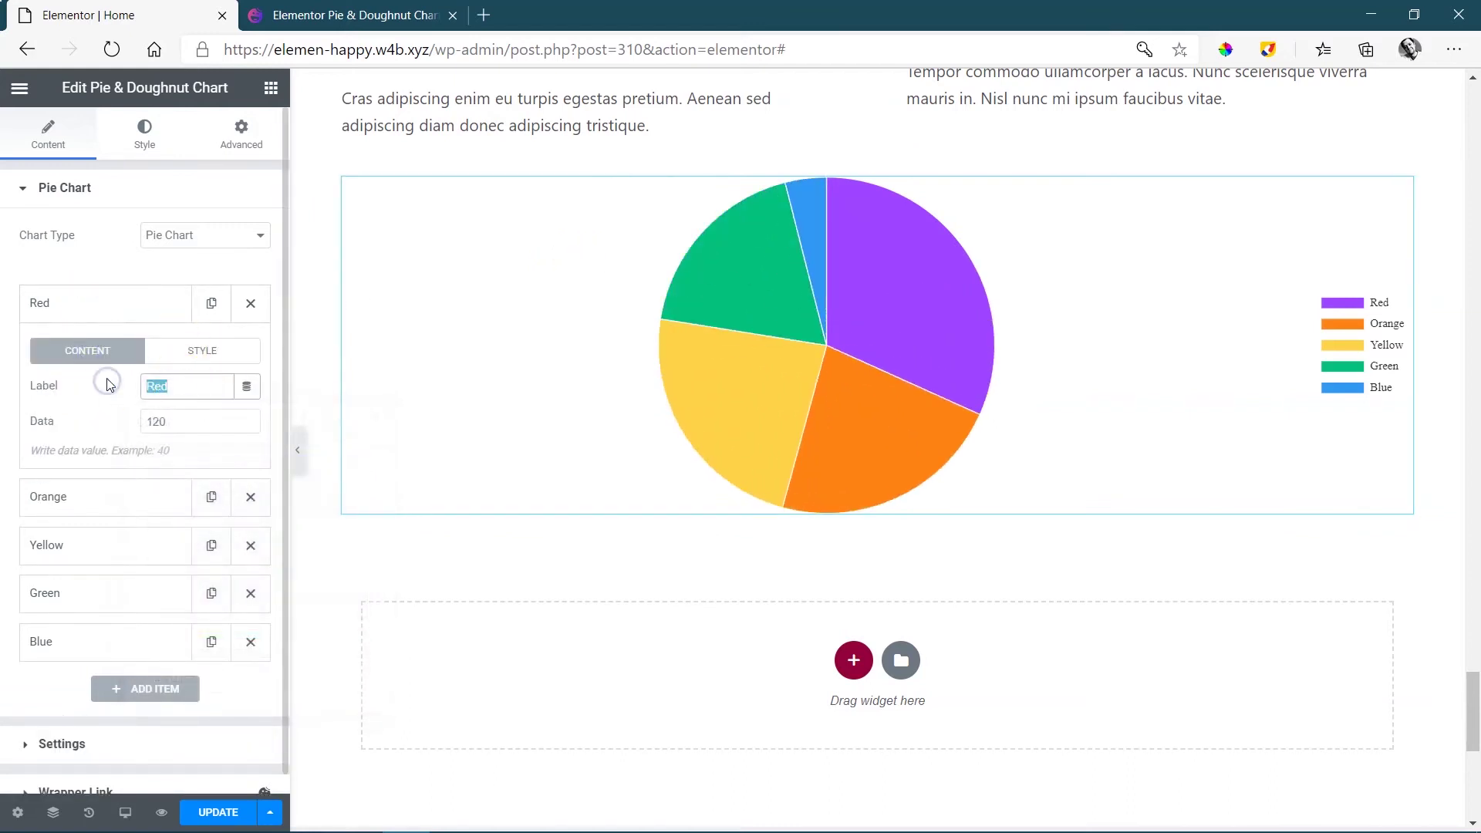
{"action": "type", "text": "PUrp"}
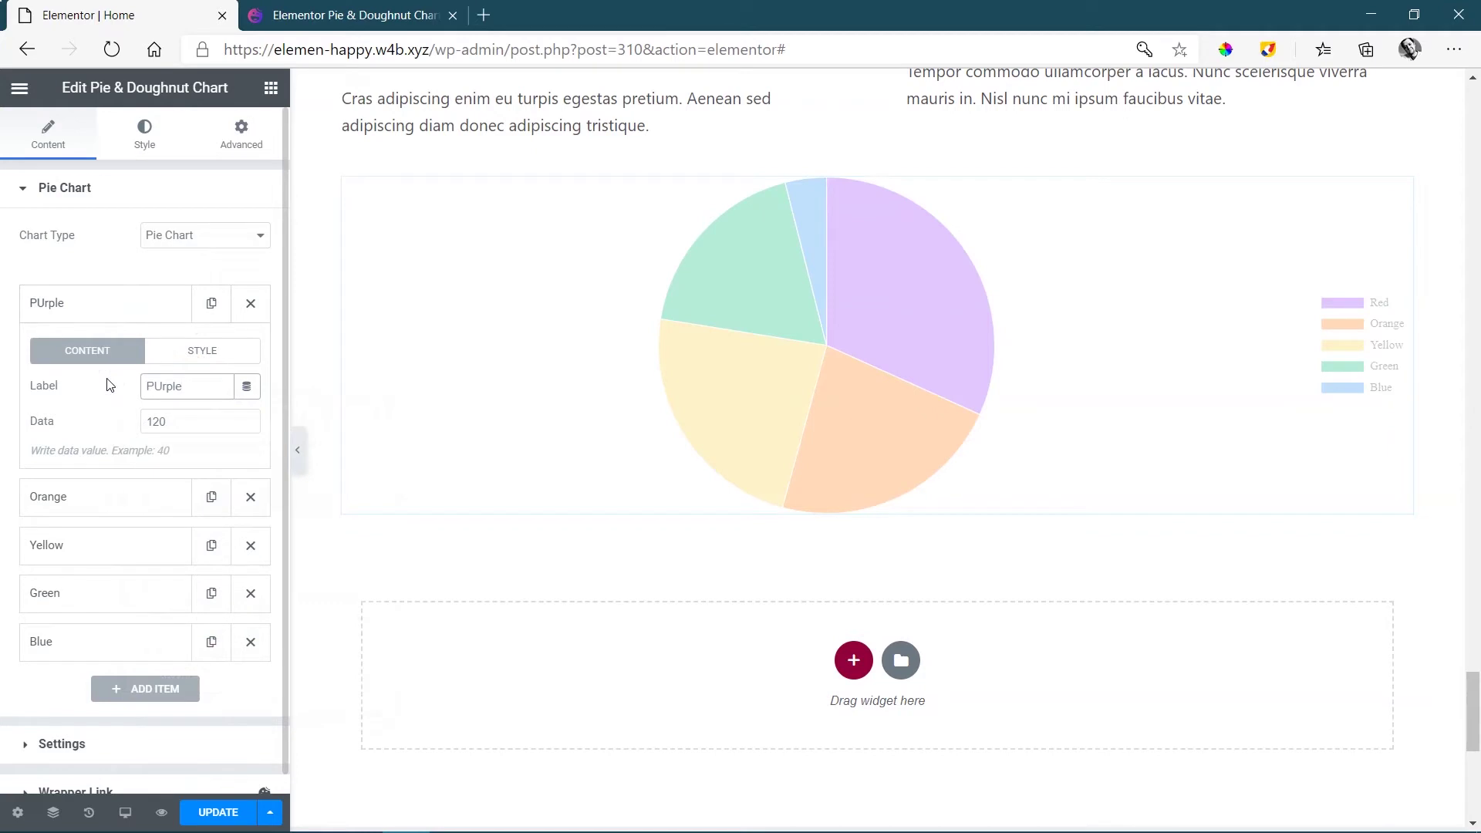
{"action": "type", "text": "le"}
{"action": "left_click", "coordinate": [124, 315]}
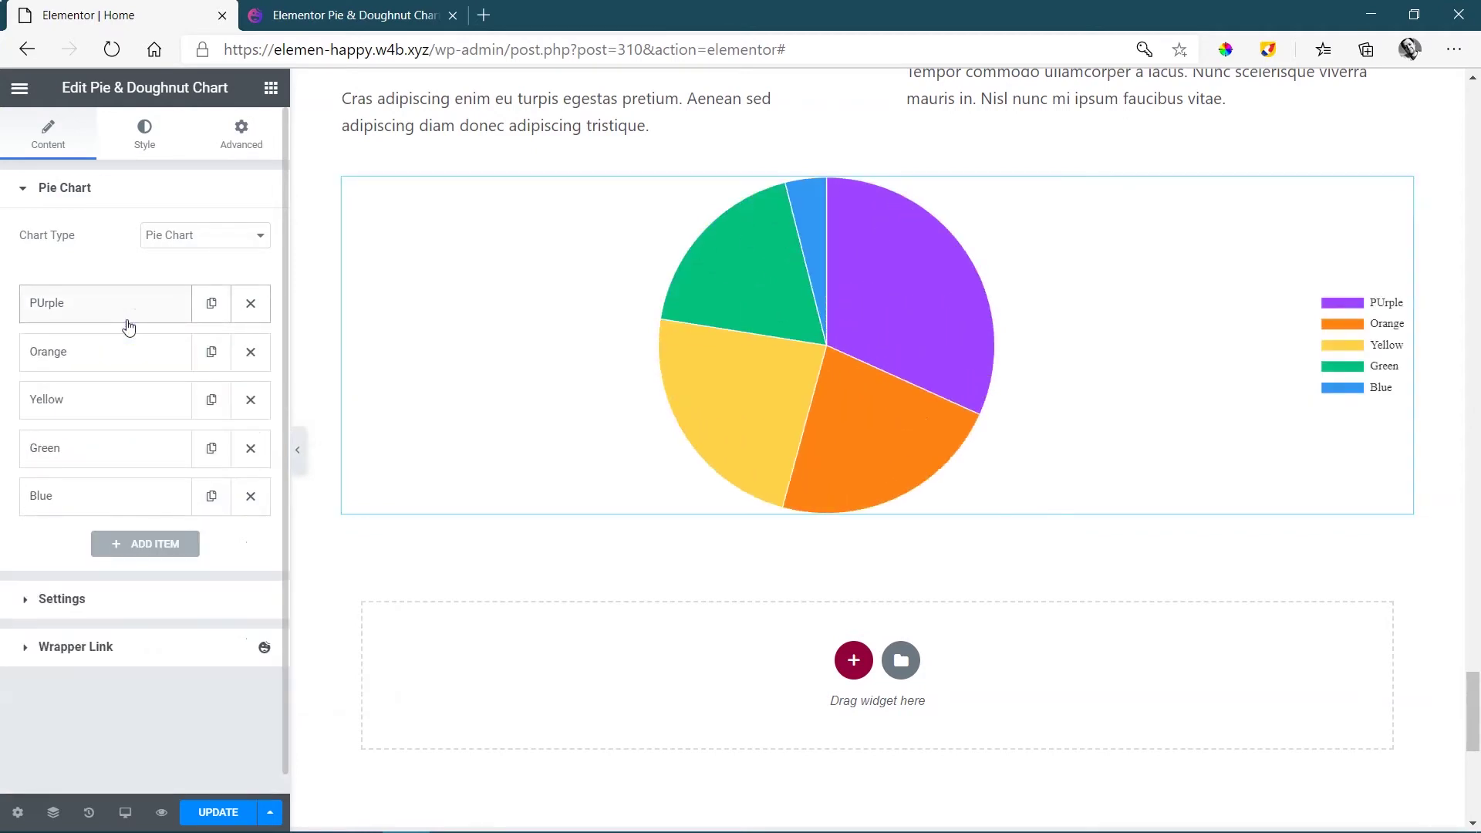
- Delete the Blue item, duplicate Green, and relabel the copy 'Blue' with a new data value
{"action": "left_click", "coordinate": [251, 497]}
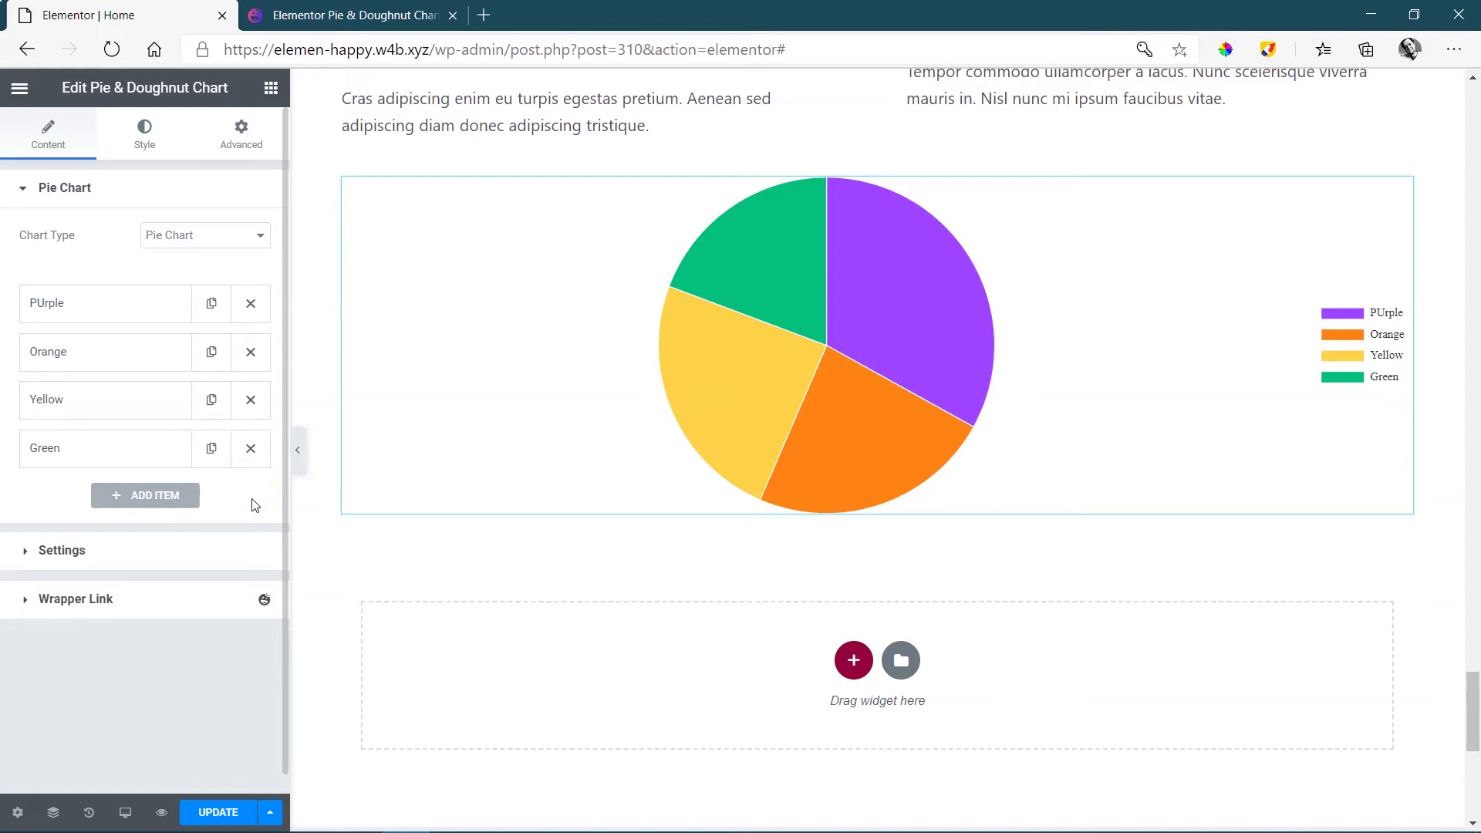
{"action": "left_click", "coordinate": [196, 484]}
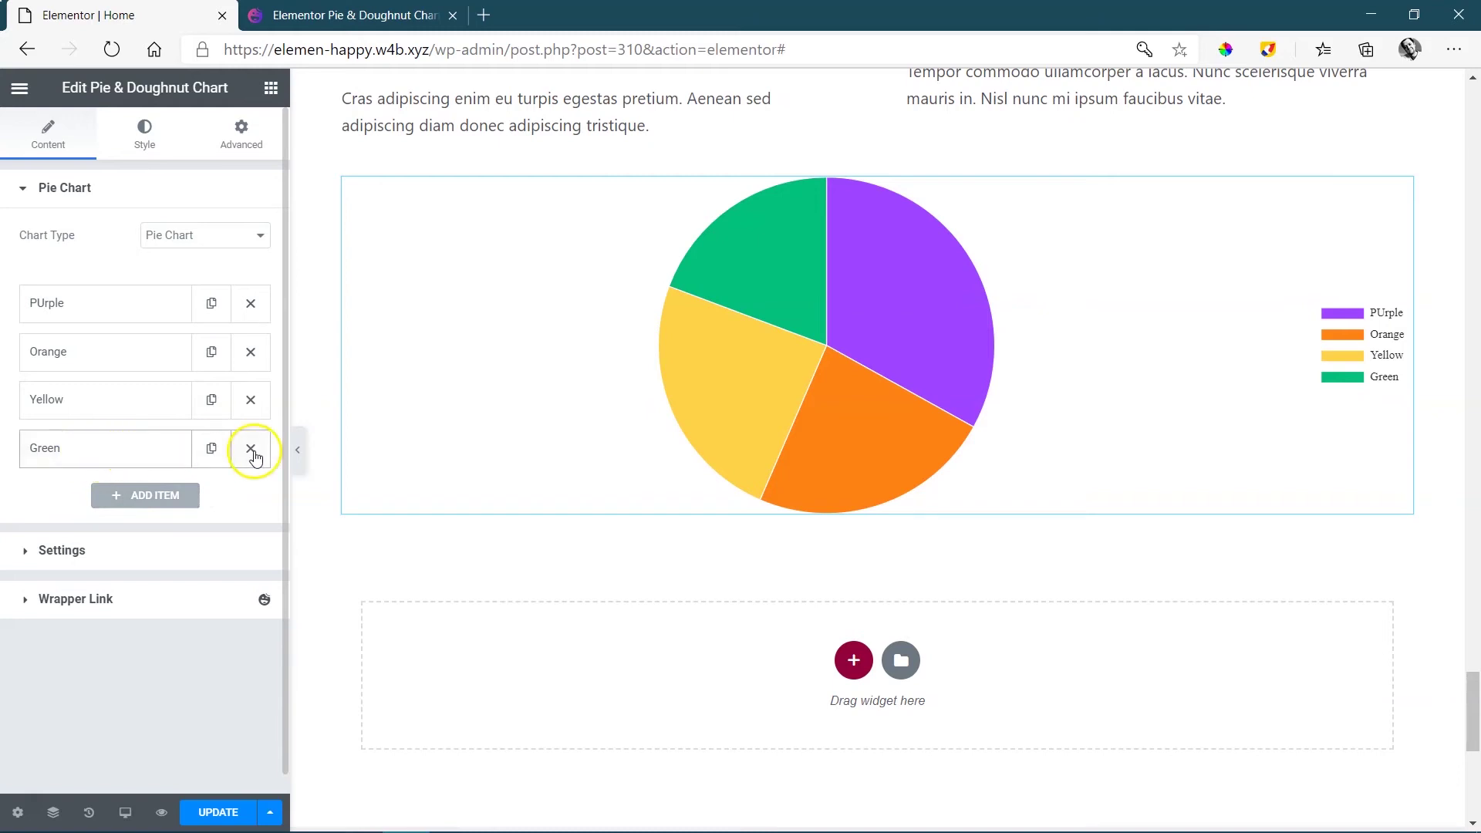
{"action": "left_click", "coordinate": [211, 449]}
{"action": "left_click", "coordinate": [105, 502]}
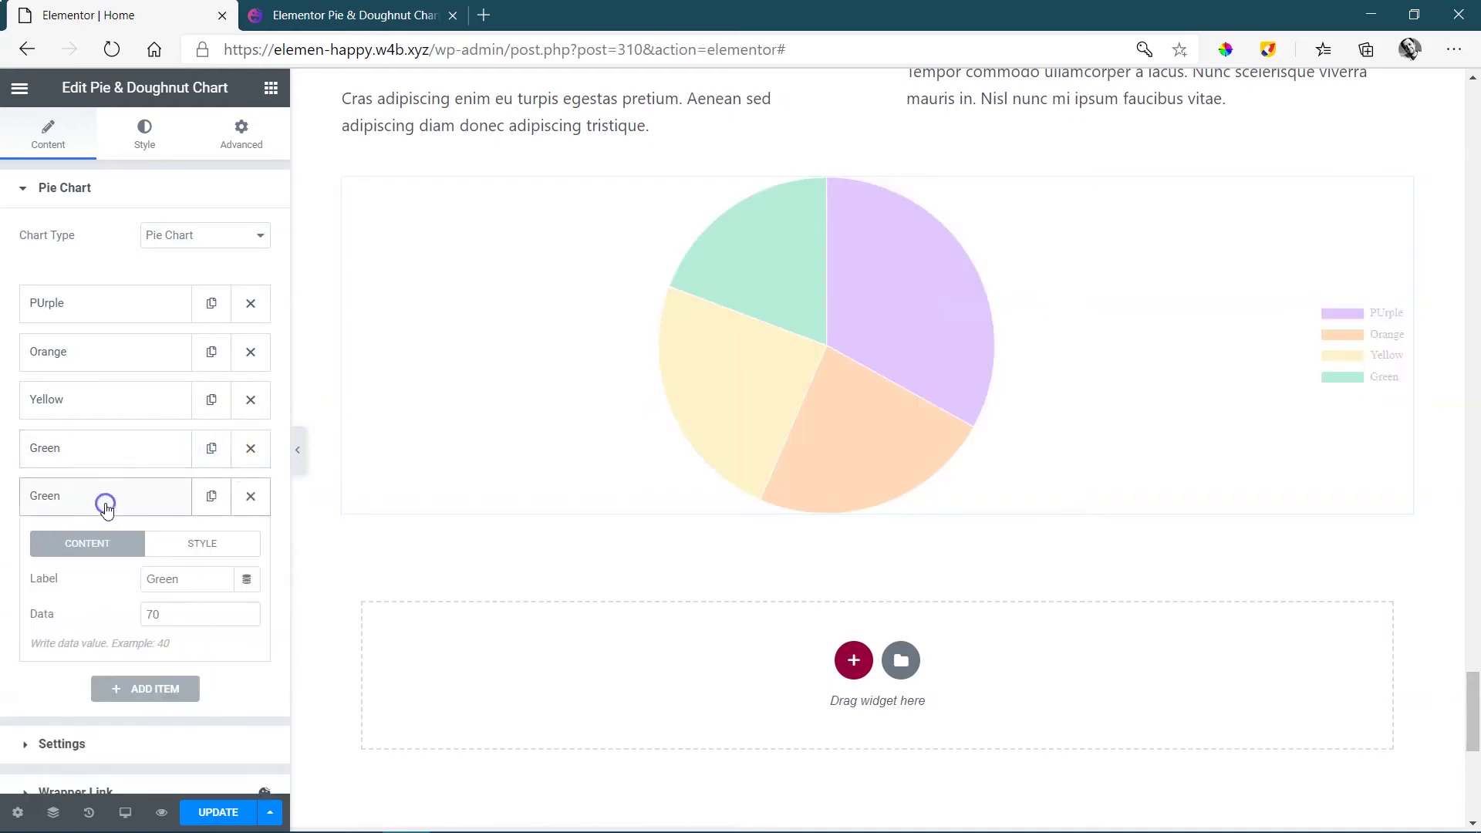
{"action": "left_click_drag", "start_coordinate": [211, 581], "coordinate": [122, 579]}
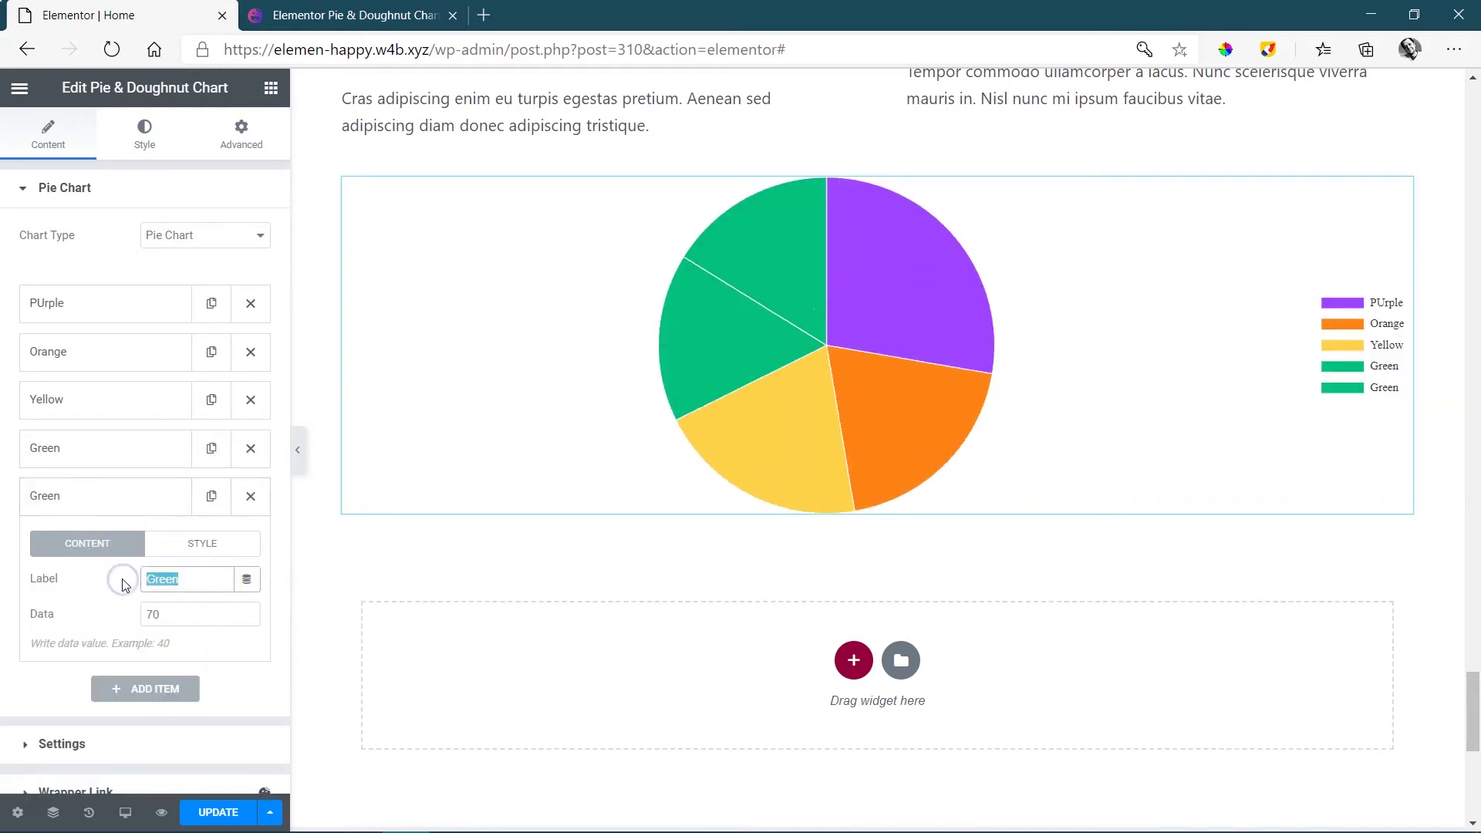
{"action": "type", "text": "Blue"}
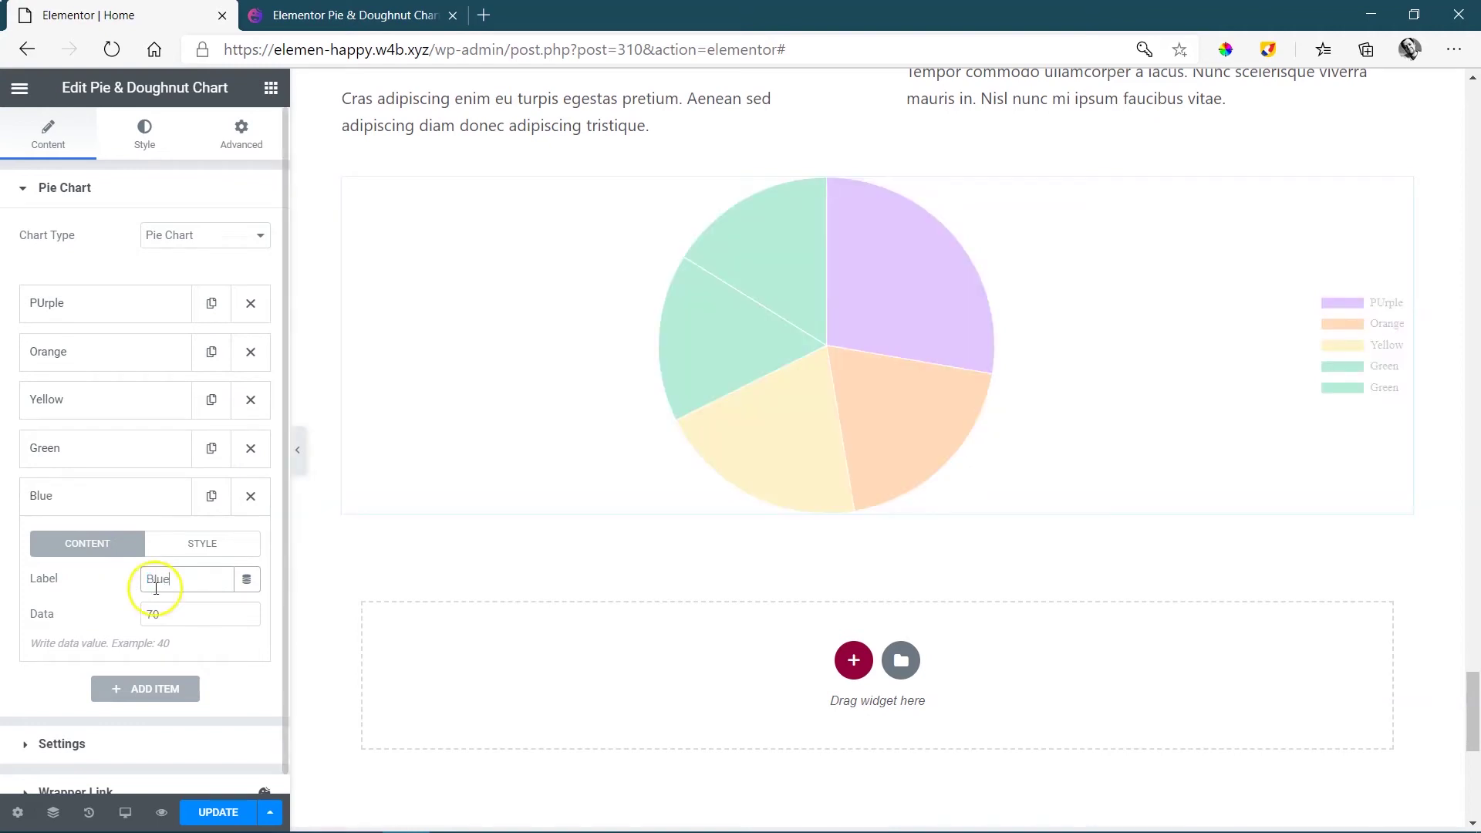
{"action": "left_click_drag", "start_coordinate": [175, 615], "coordinate": [107, 619]}
{"action": "type", "text": "10"}
{"action": "left_click", "coordinate": [370, 694]}
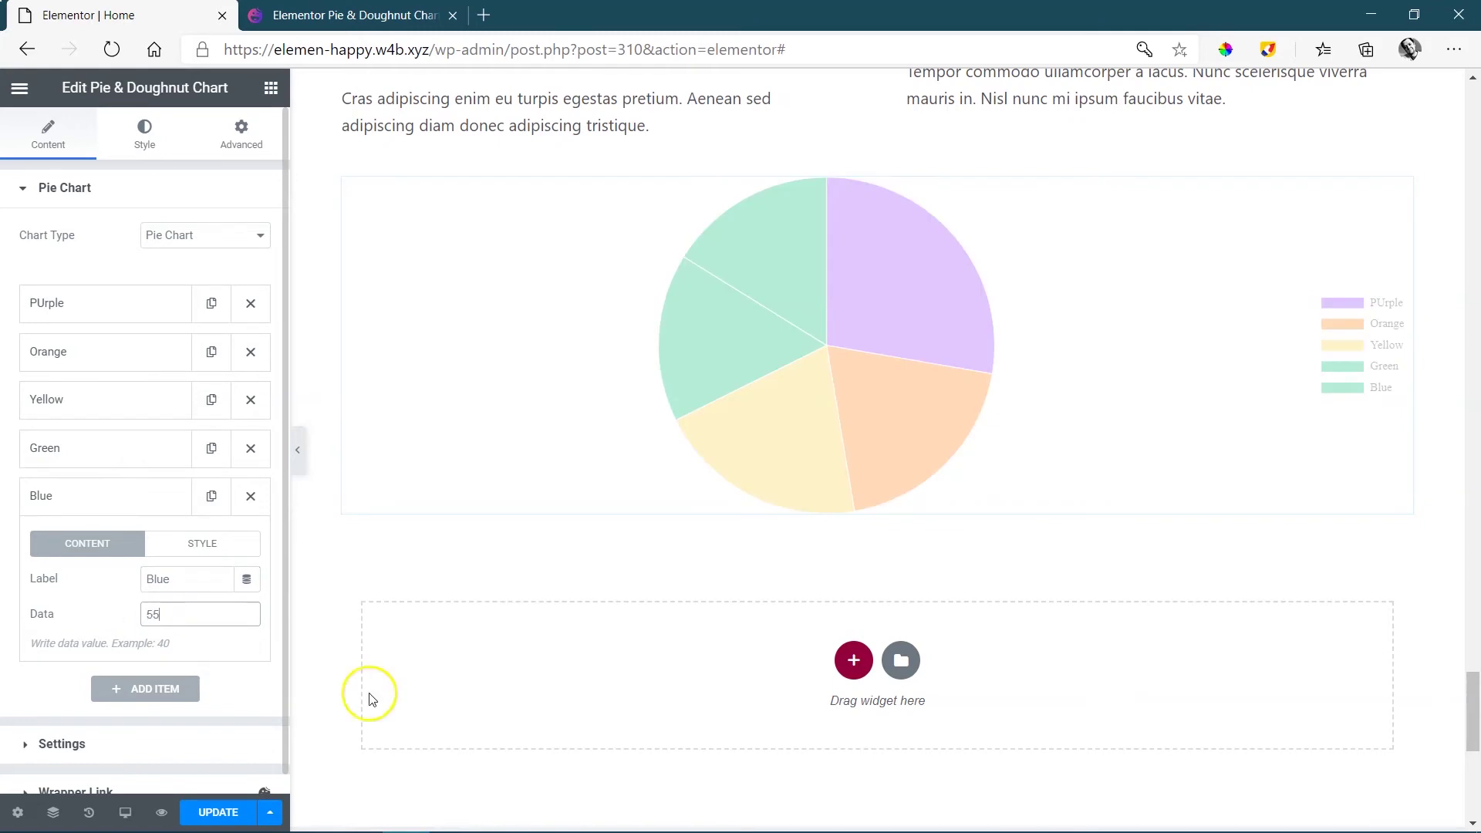
- Set the new Blue item's background colour to blue and its hover colour to dark blue
{"action": "left_click", "coordinate": [207, 544]}
{"action": "left_click", "coordinate": [247, 578]}
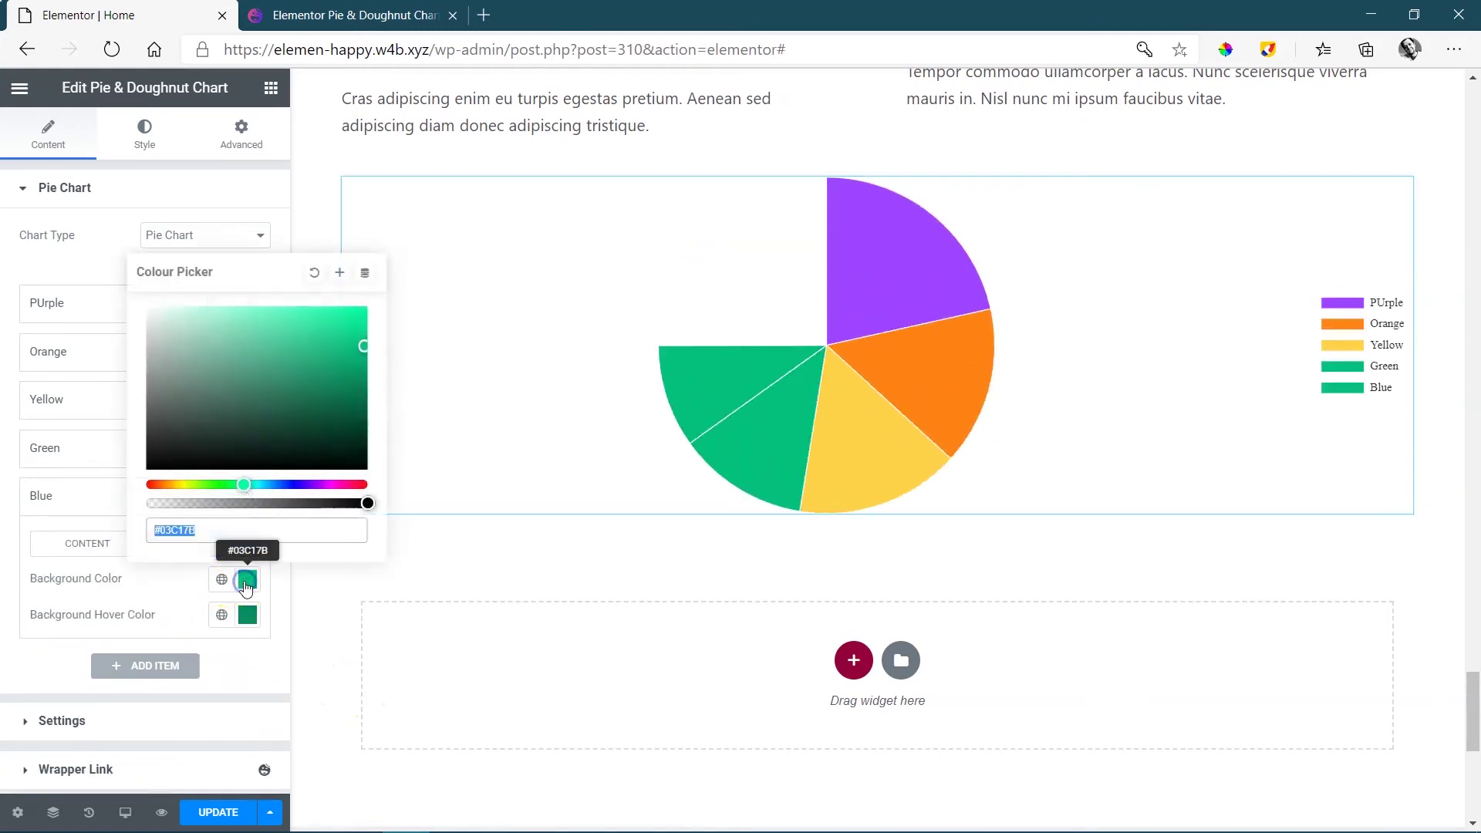
{"action": "left_click", "coordinate": [245, 486]}
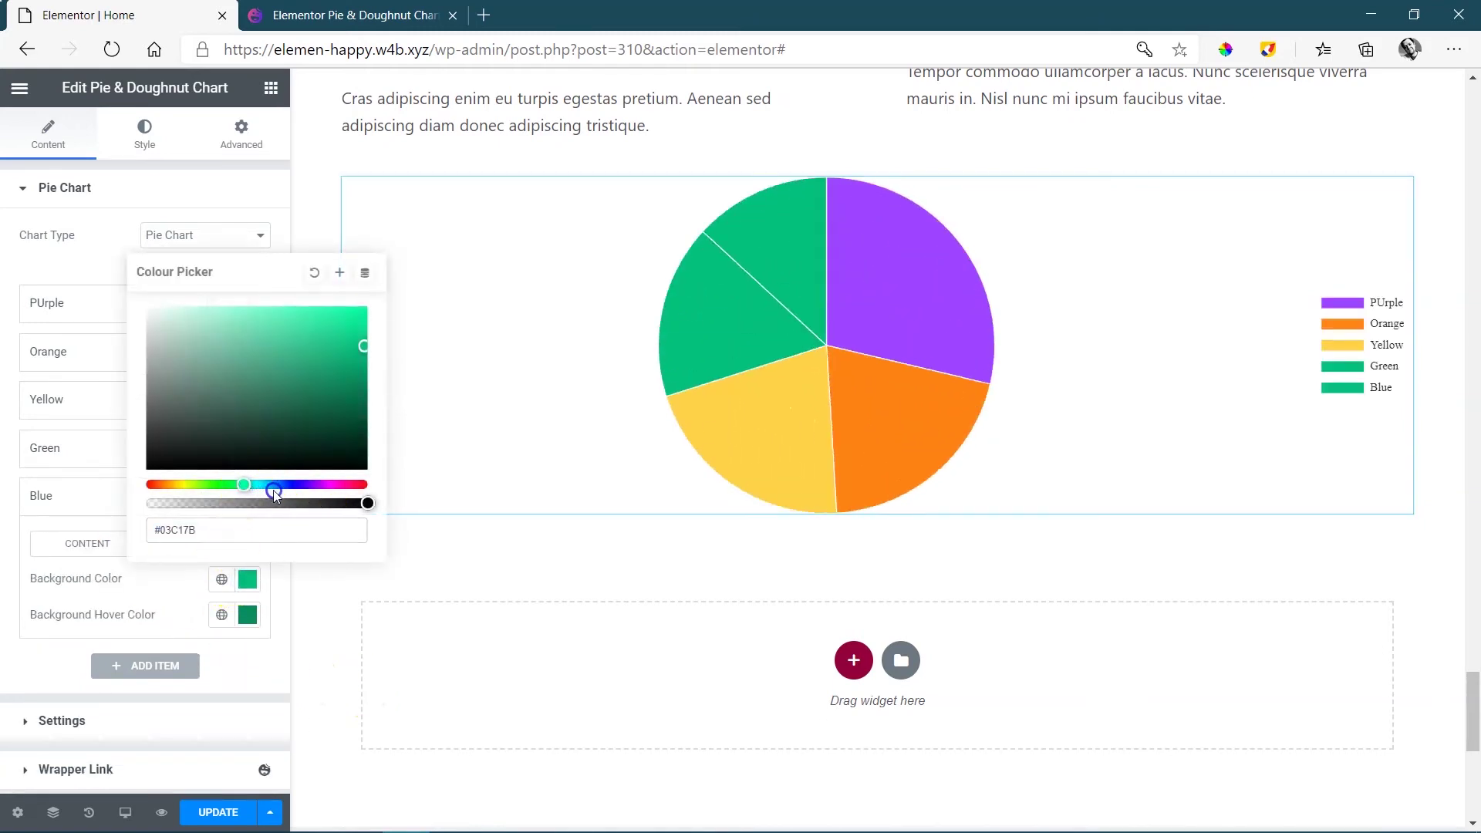
{"action": "left_click_drag", "start_coordinate": [247, 486], "coordinate": [270, 486]}
{"action": "left_click", "coordinate": [254, 615]}
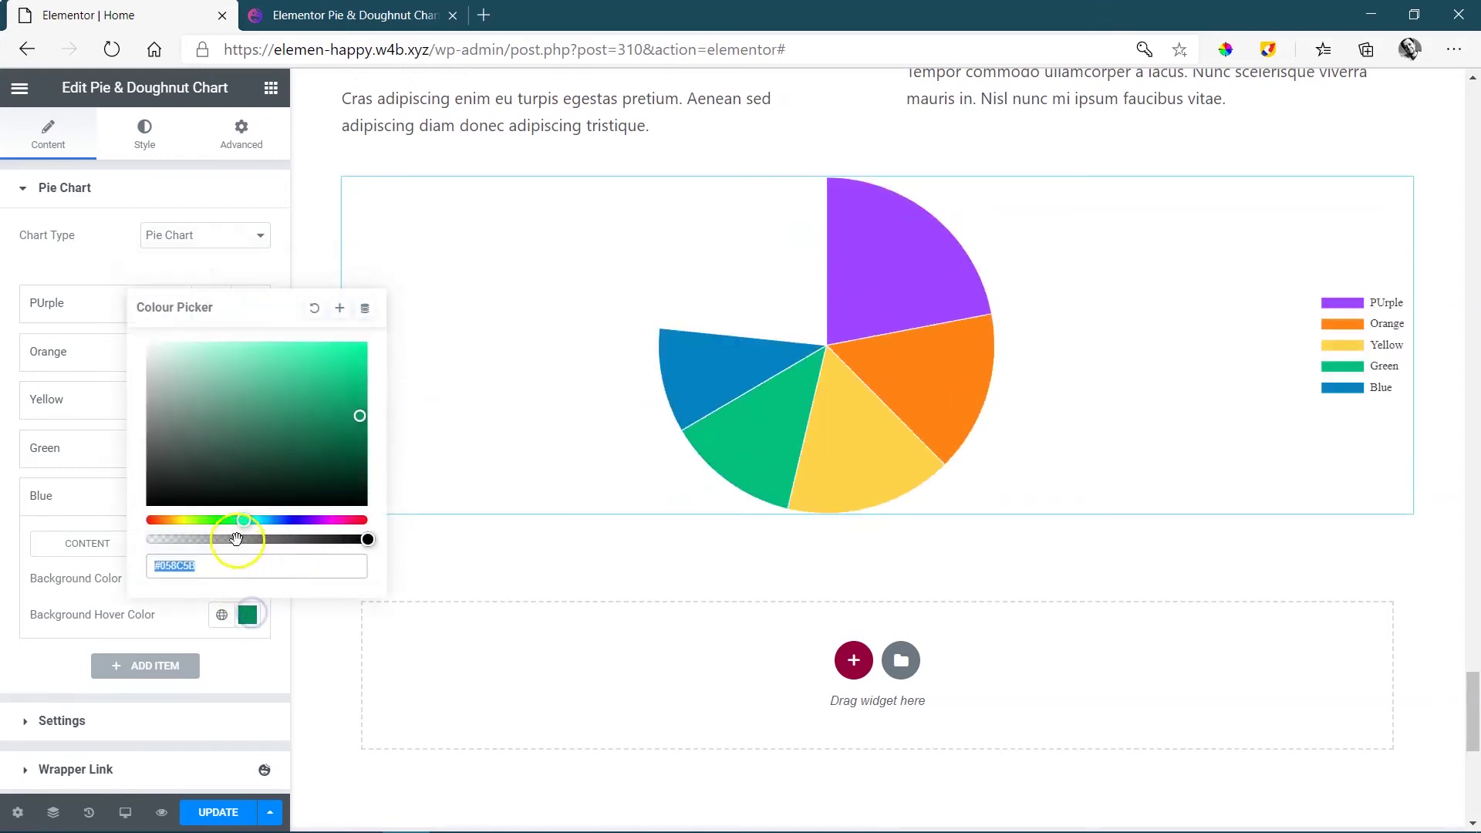
{"action": "left_click", "coordinate": [251, 521]}
{"action": "left_click_drag", "start_coordinate": [252, 521], "coordinate": [264, 522]}
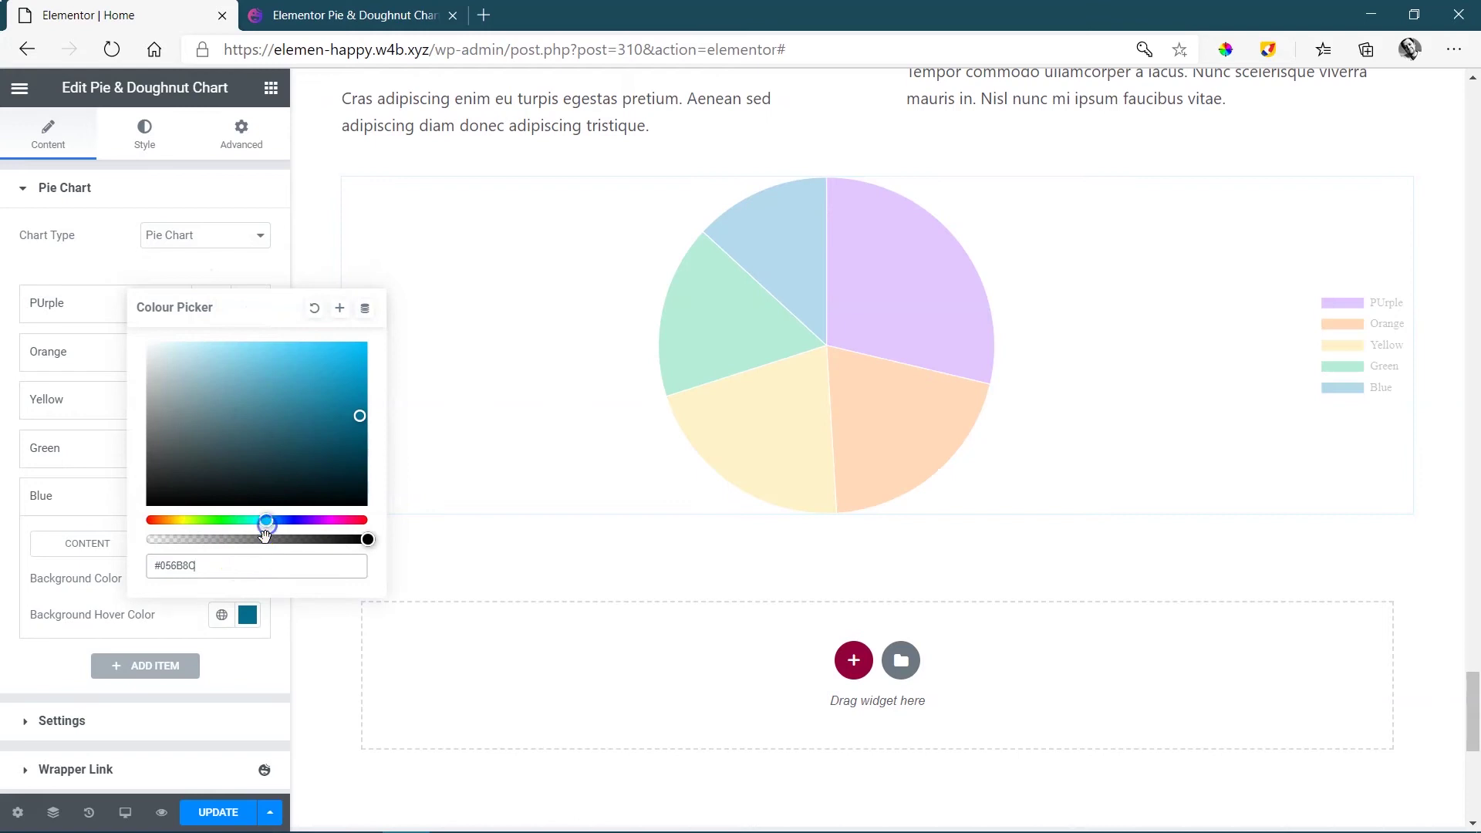
{"action": "left_click", "coordinate": [283, 632]}
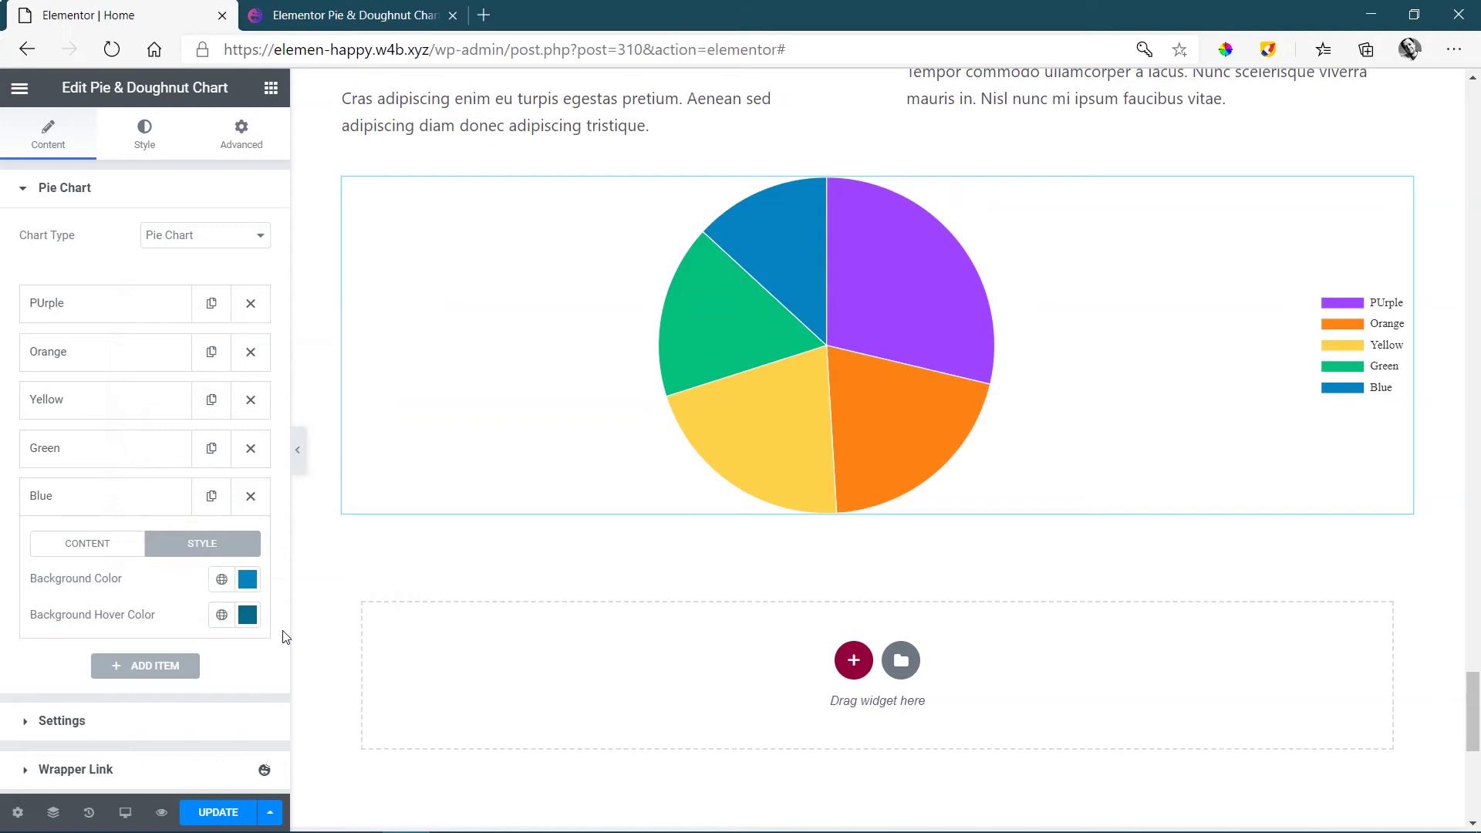
- Switch the chart type from Pie to Doughnut Chart
{"action": "left_click", "coordinate": [258, 234]}
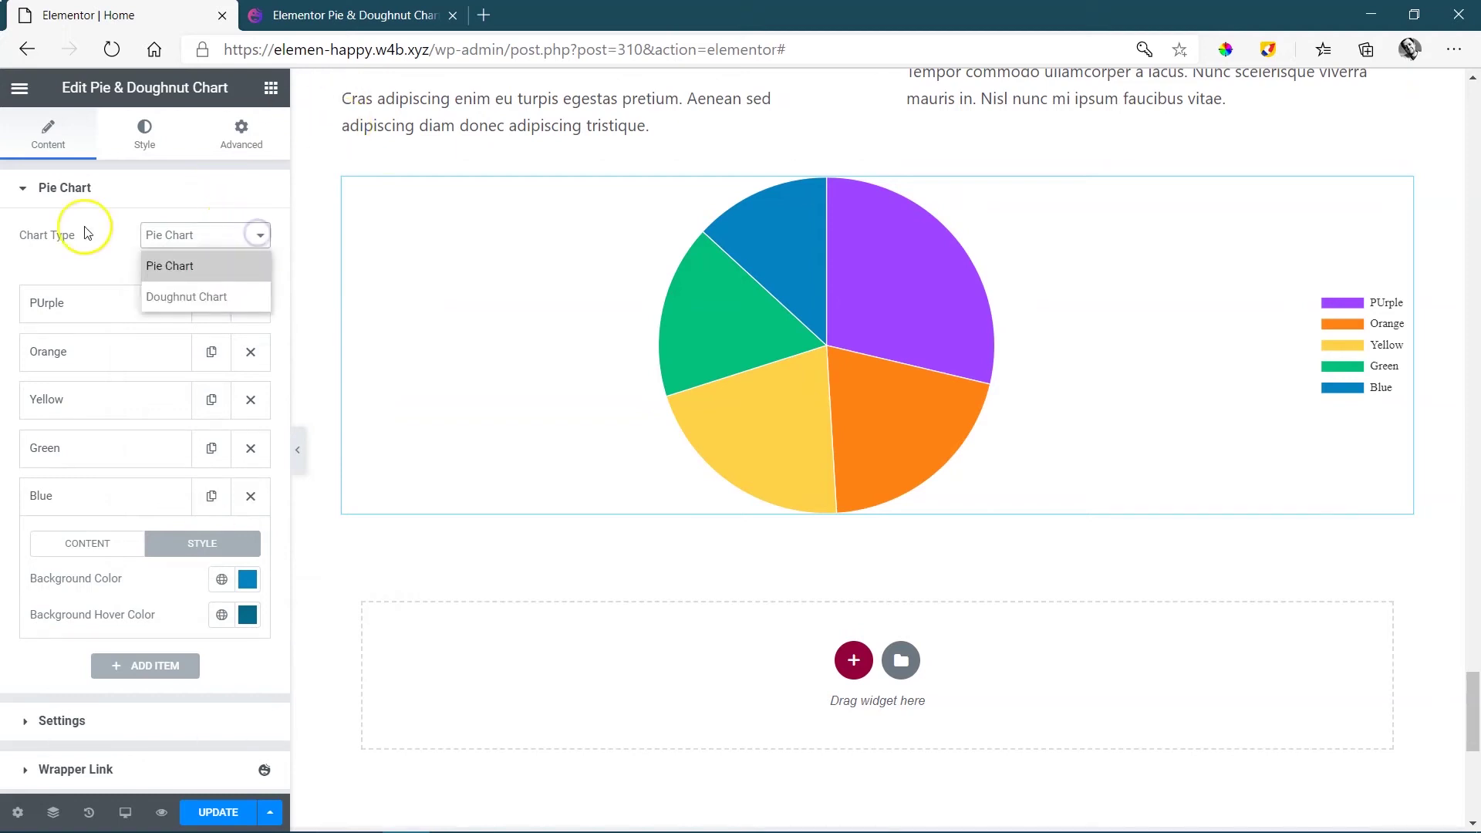
{"action": "left_click", "coordinate": [202, 296]}
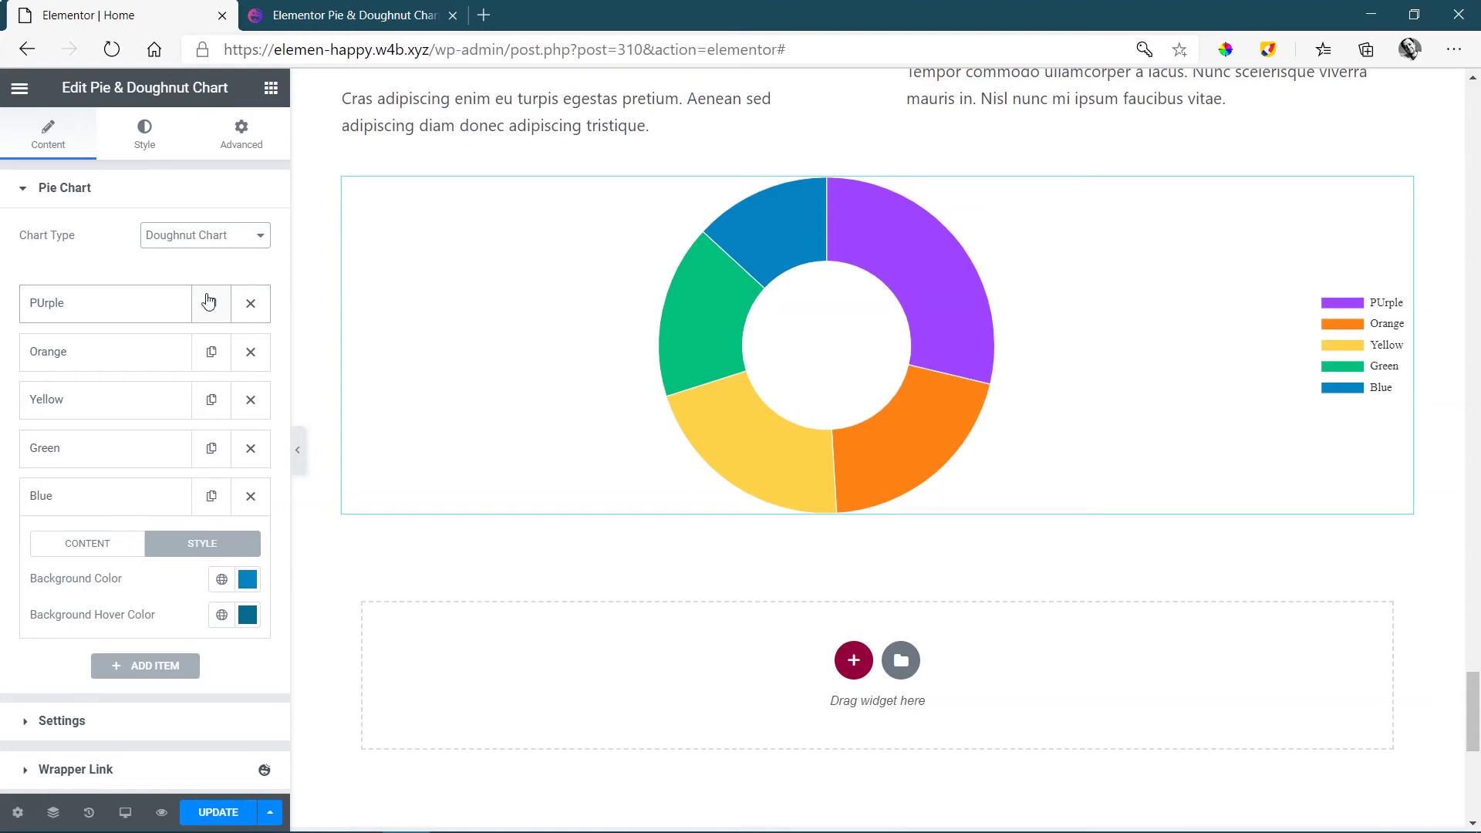
- Set the chart height to 387 and switch Show Tooltips off
{"action": "left_click", "coordinate": [61, 721]}
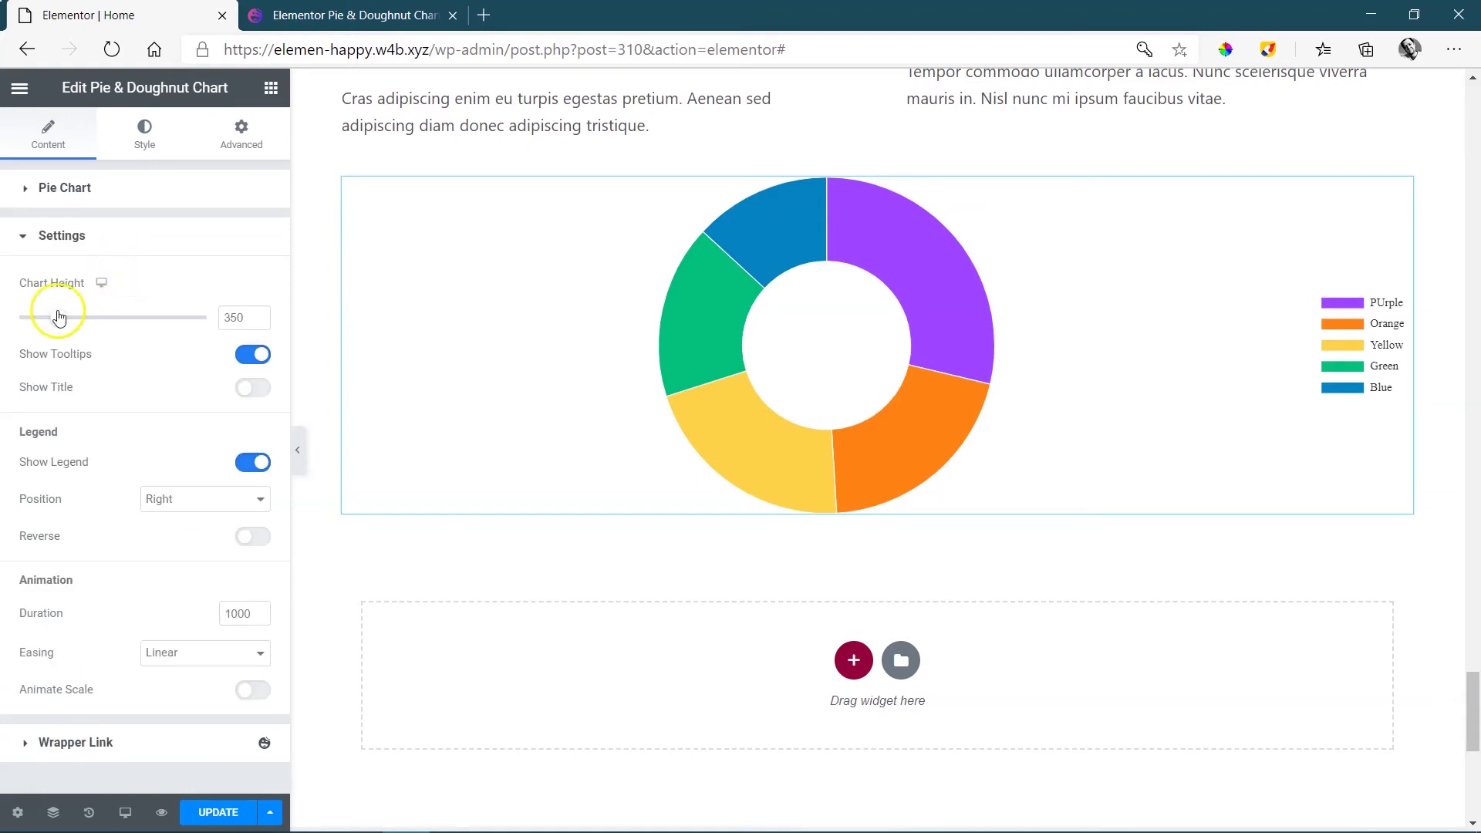
{"action": "mouse_move", "coordinate": [59, 317]}
{"action": "left_mouse_down"}
{"action": "mouse_move", "coordinate": [126, 318]}
{"action": "mouse_move", "coordinate": [62, 318]}
{"action": "left_mouse_up"}
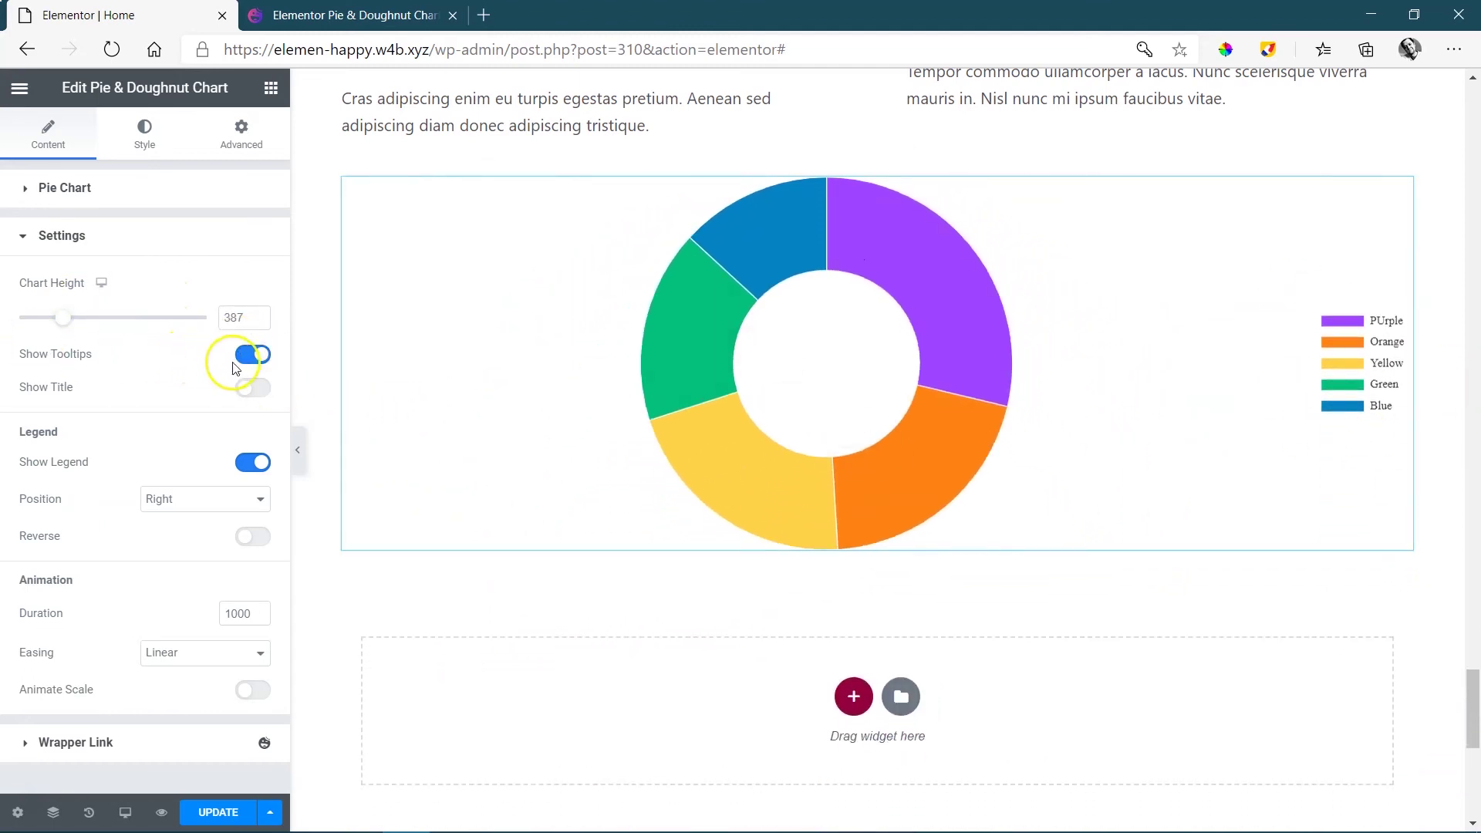
{"action": "mouse_move", "coordinate": [799, 235]}
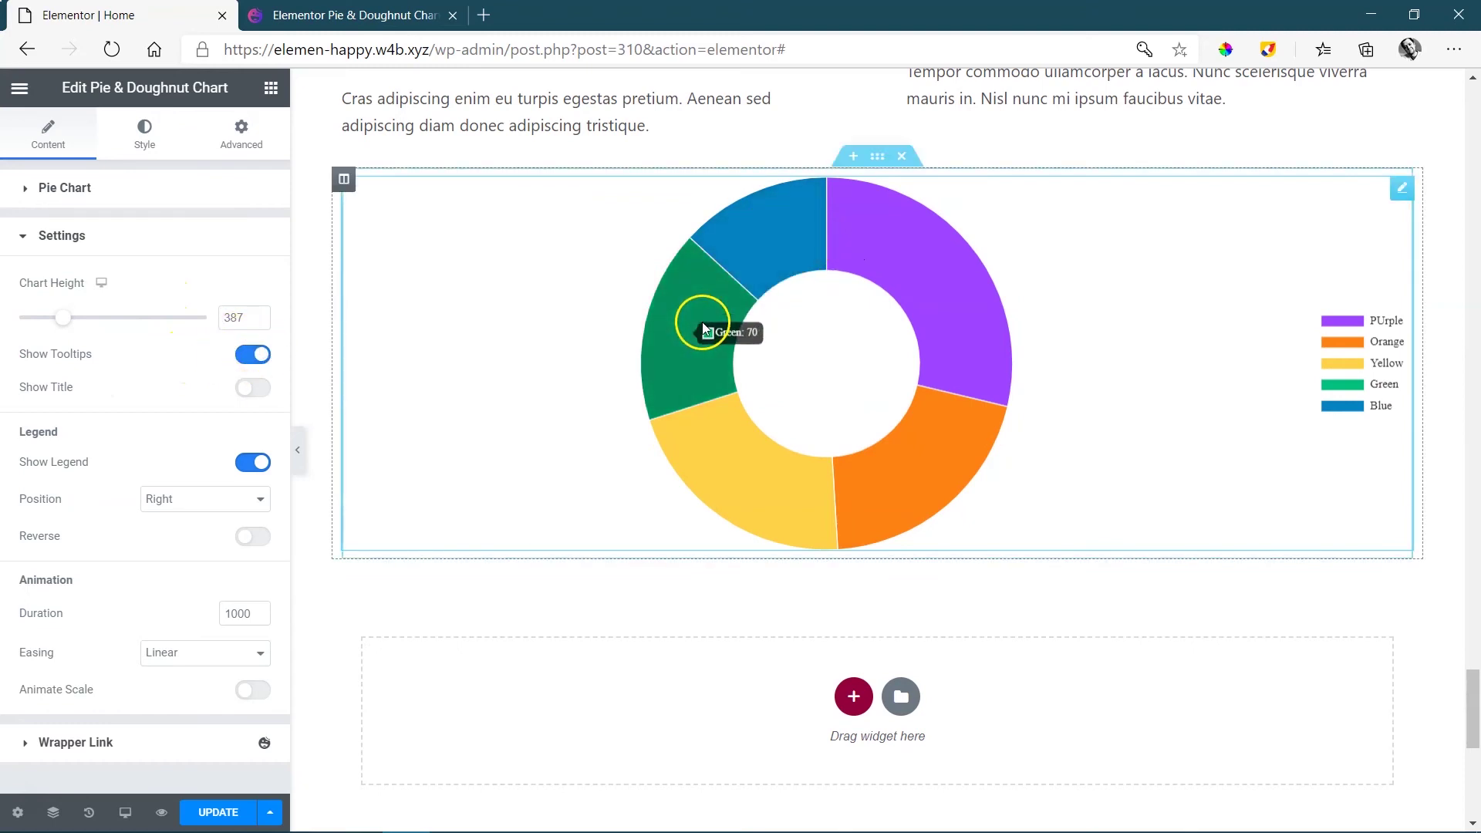
{"action": "mouse_move", "coordinate": [740, 443]}
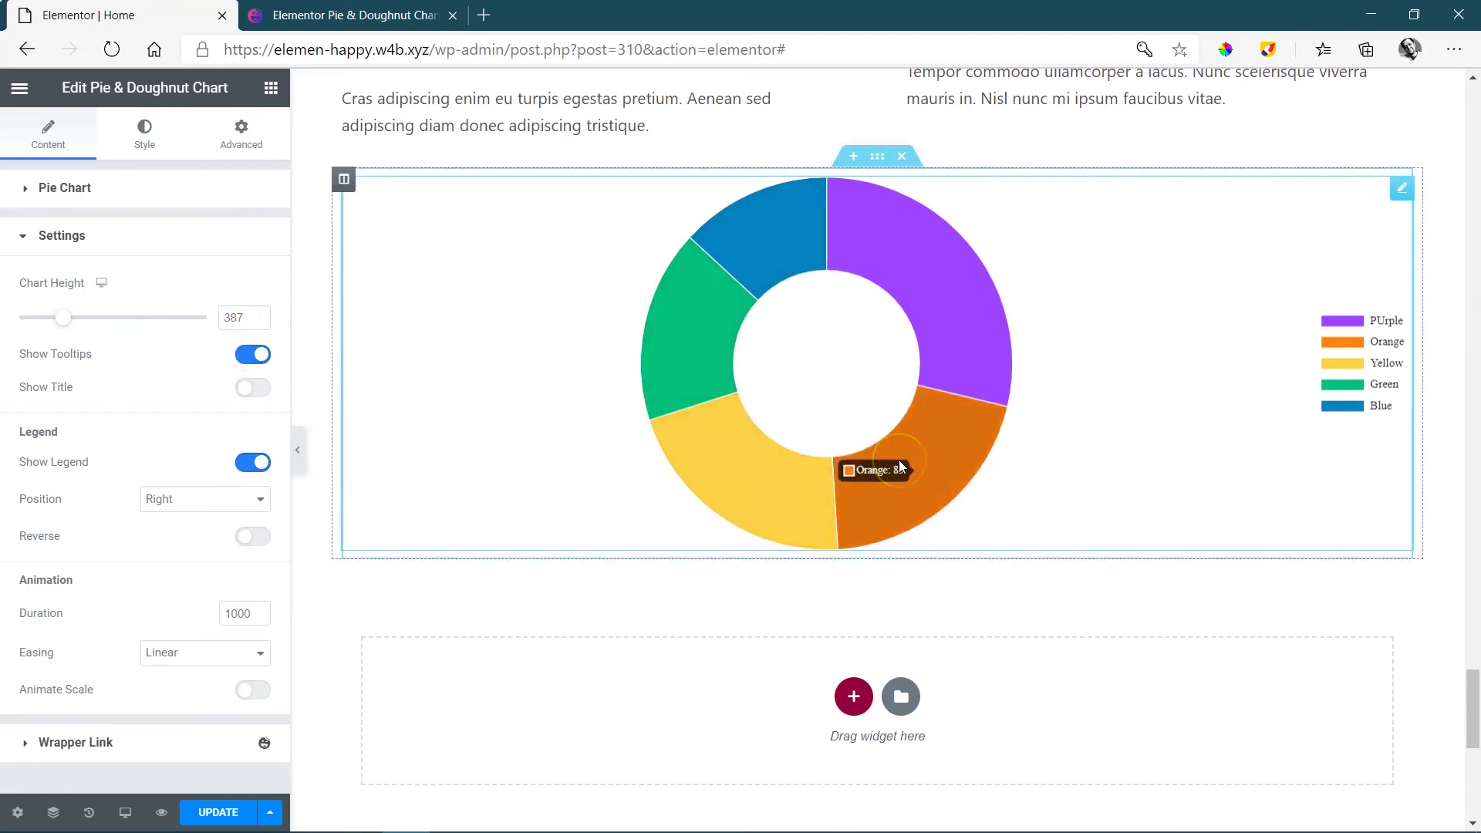
{"action": "left_click", "coordinate": [248, 356]}
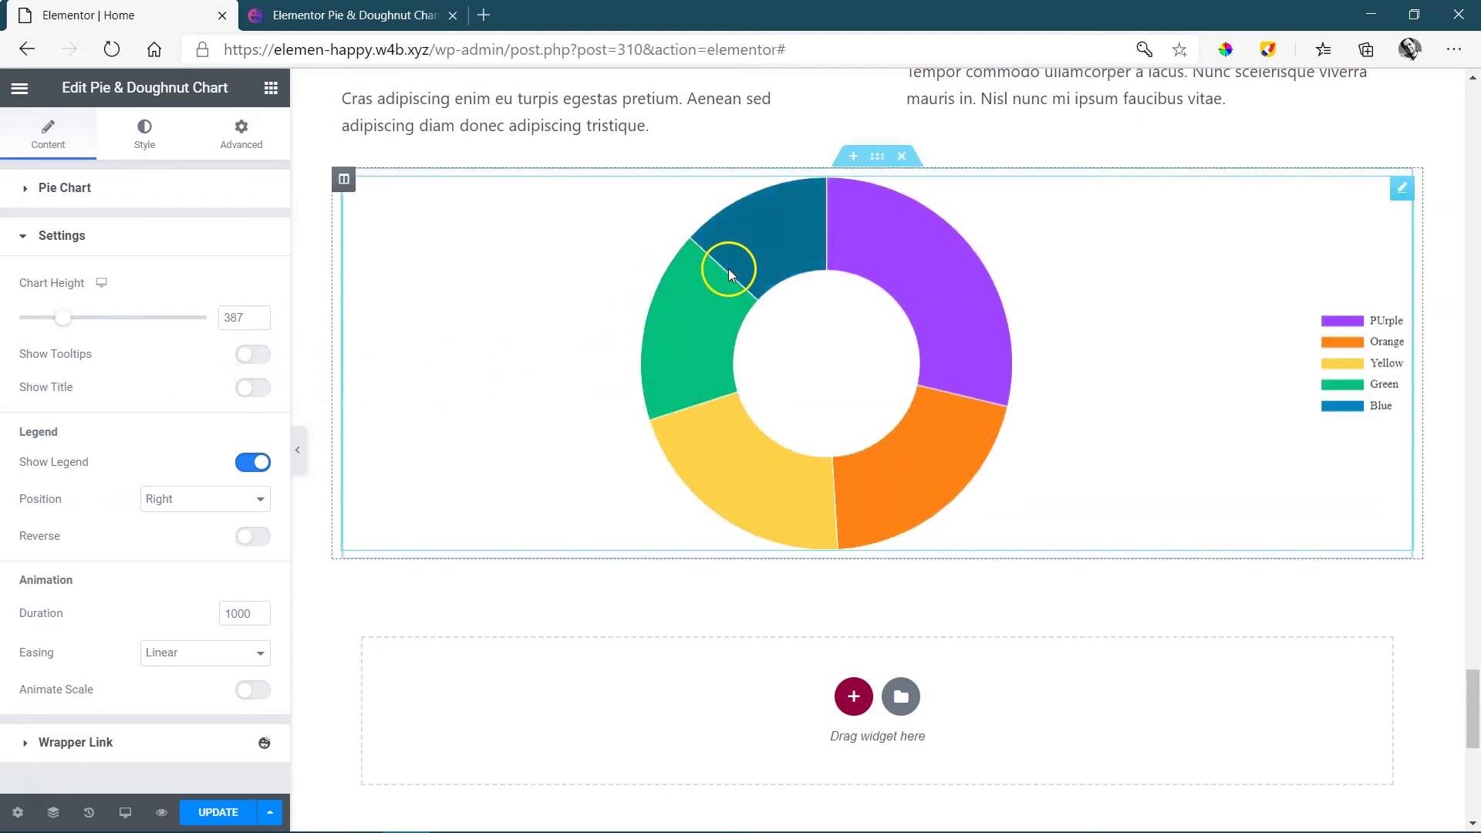
- Turn tooltips back on, try a pasted chart title, then switch Show Title off again
{"action": "left_click", "coordinate": [252, 358]}
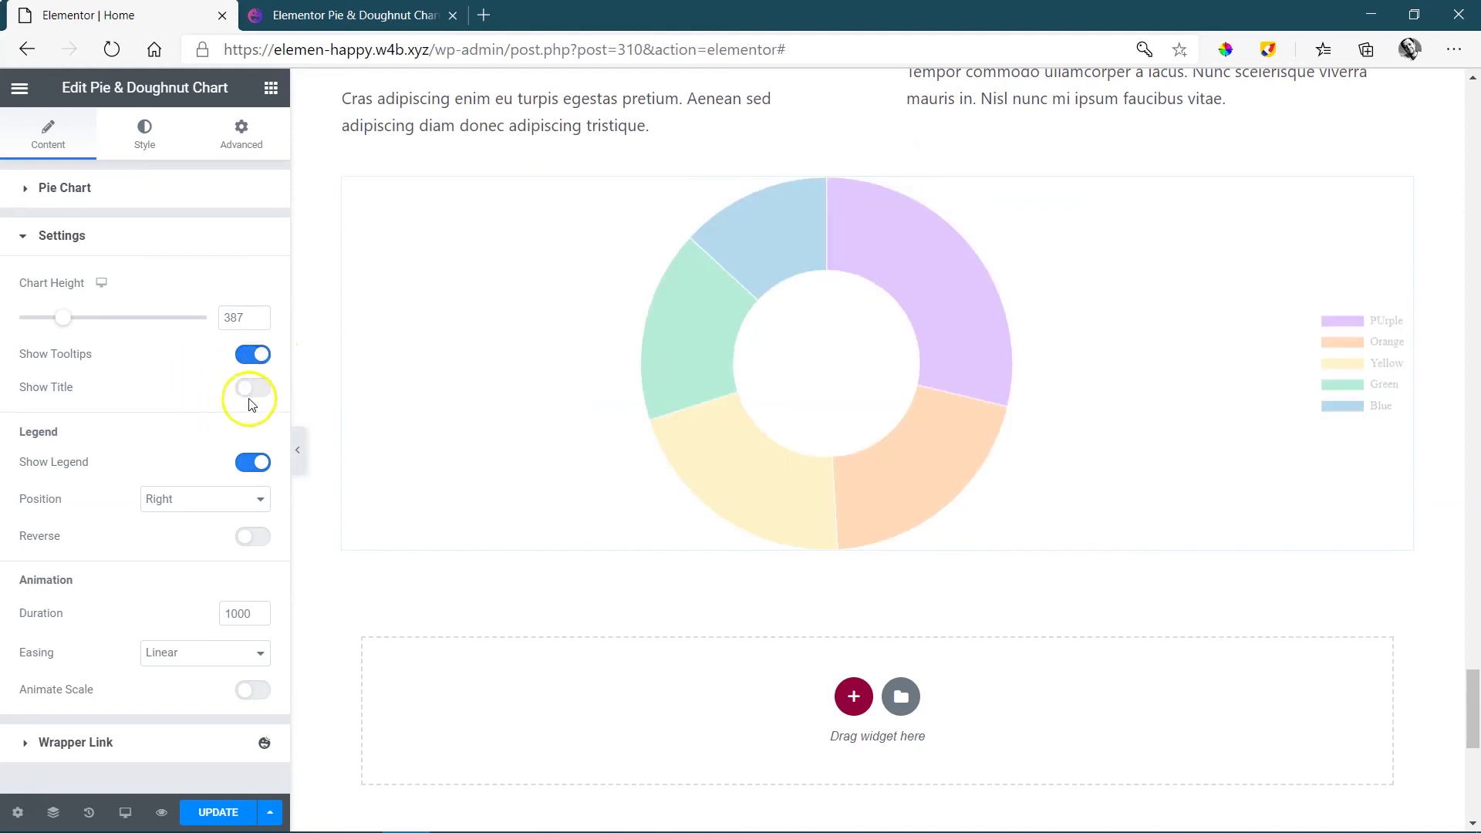
{"action": "left_click", "coordinate": [254, 389]}
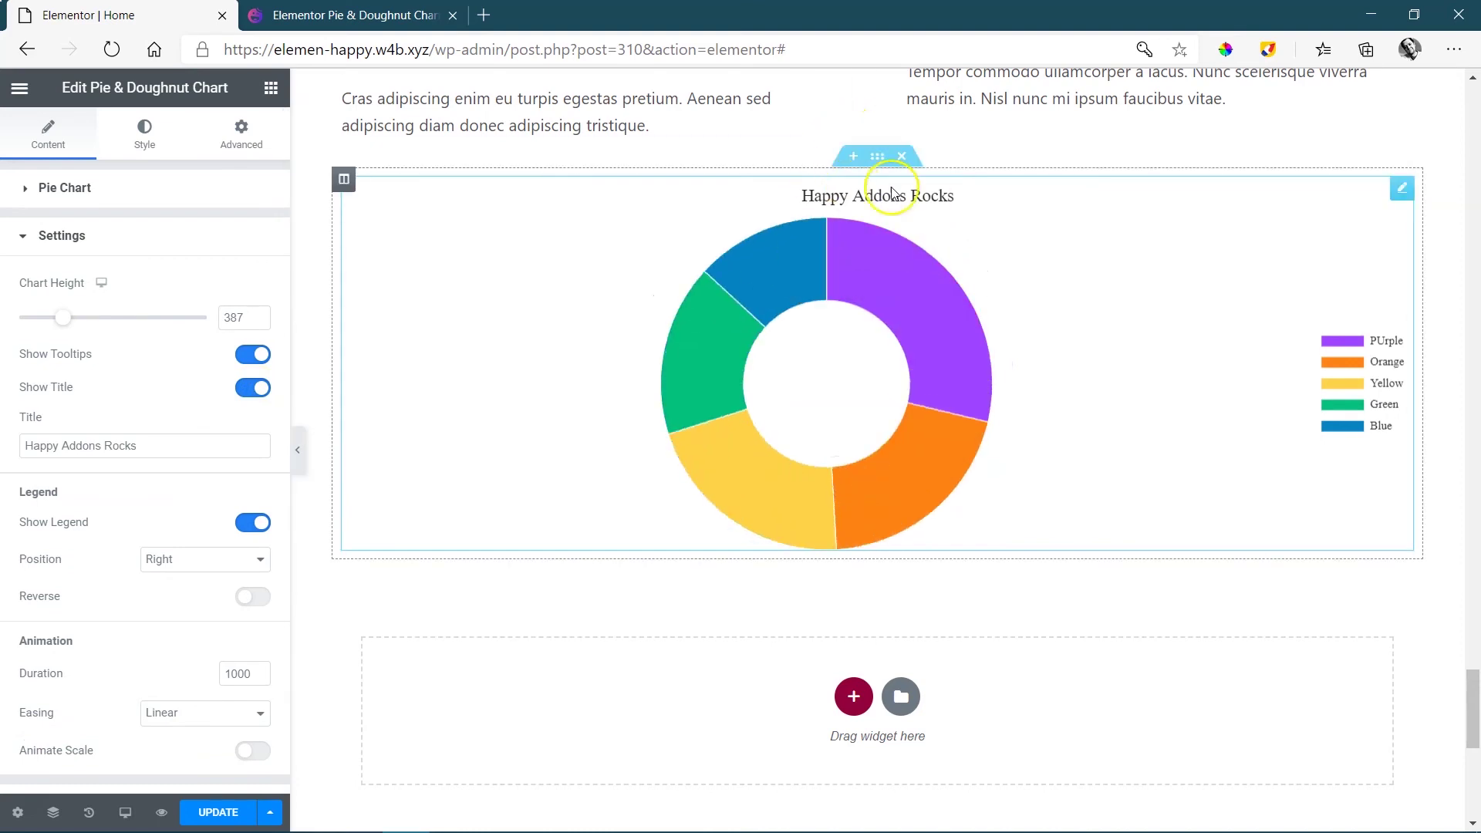
{"action": "triple_click", "coordinate": [143, 446]}
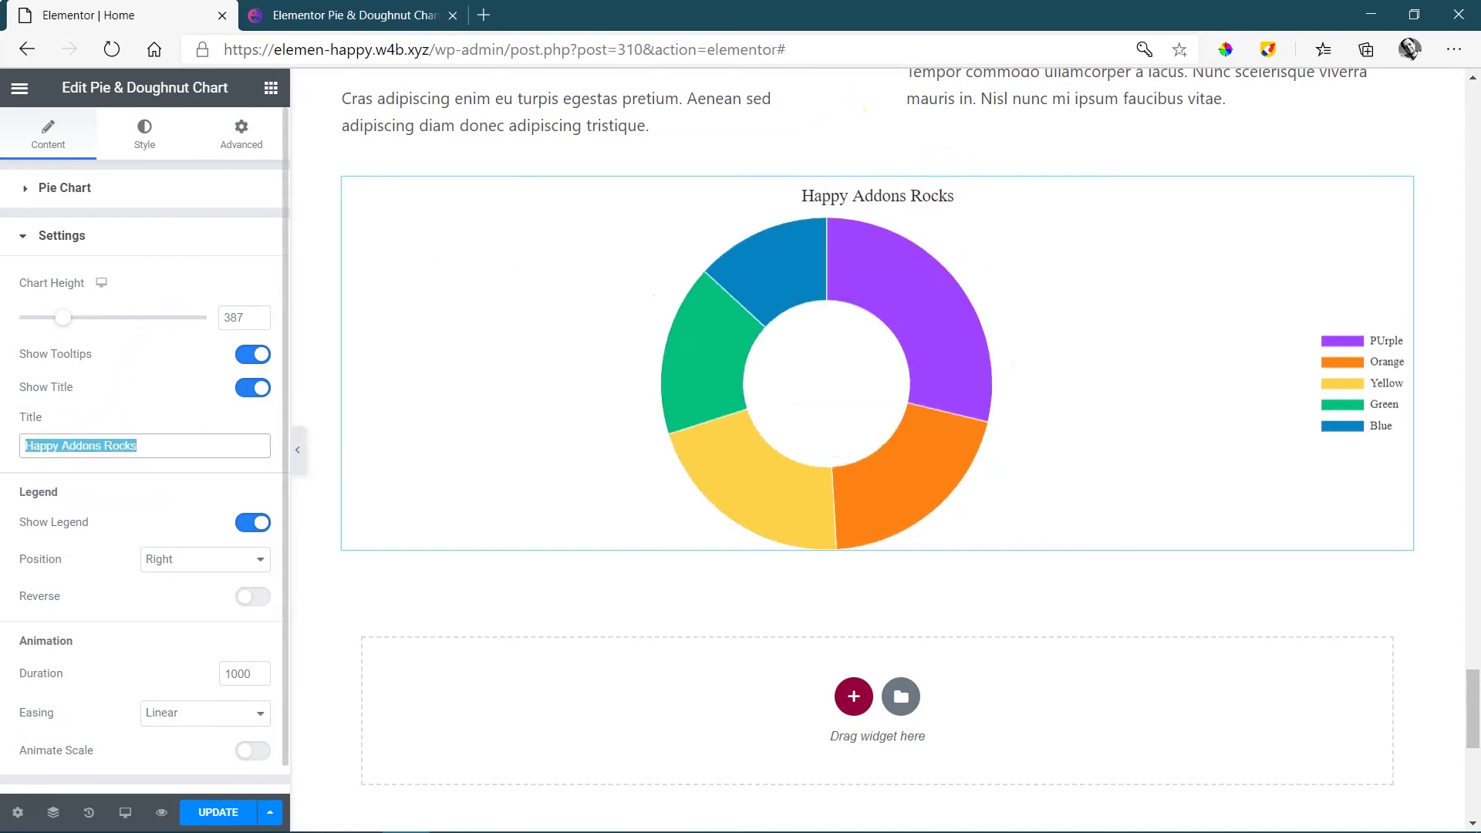
{"action": "type", "text": "Joe Pine's Abilities"}
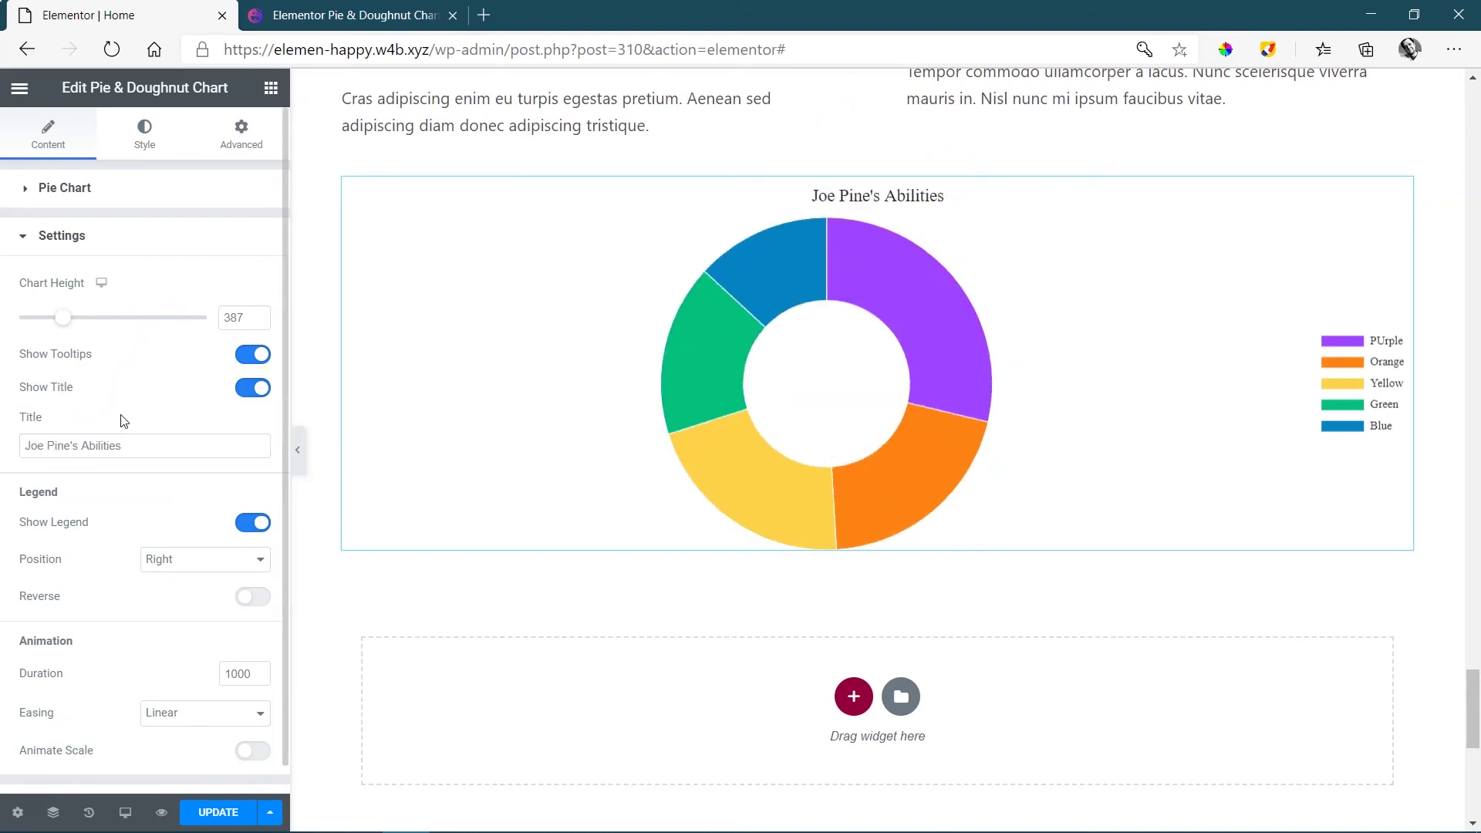
{"action": "left_click", "coordinate": [248, 387]}
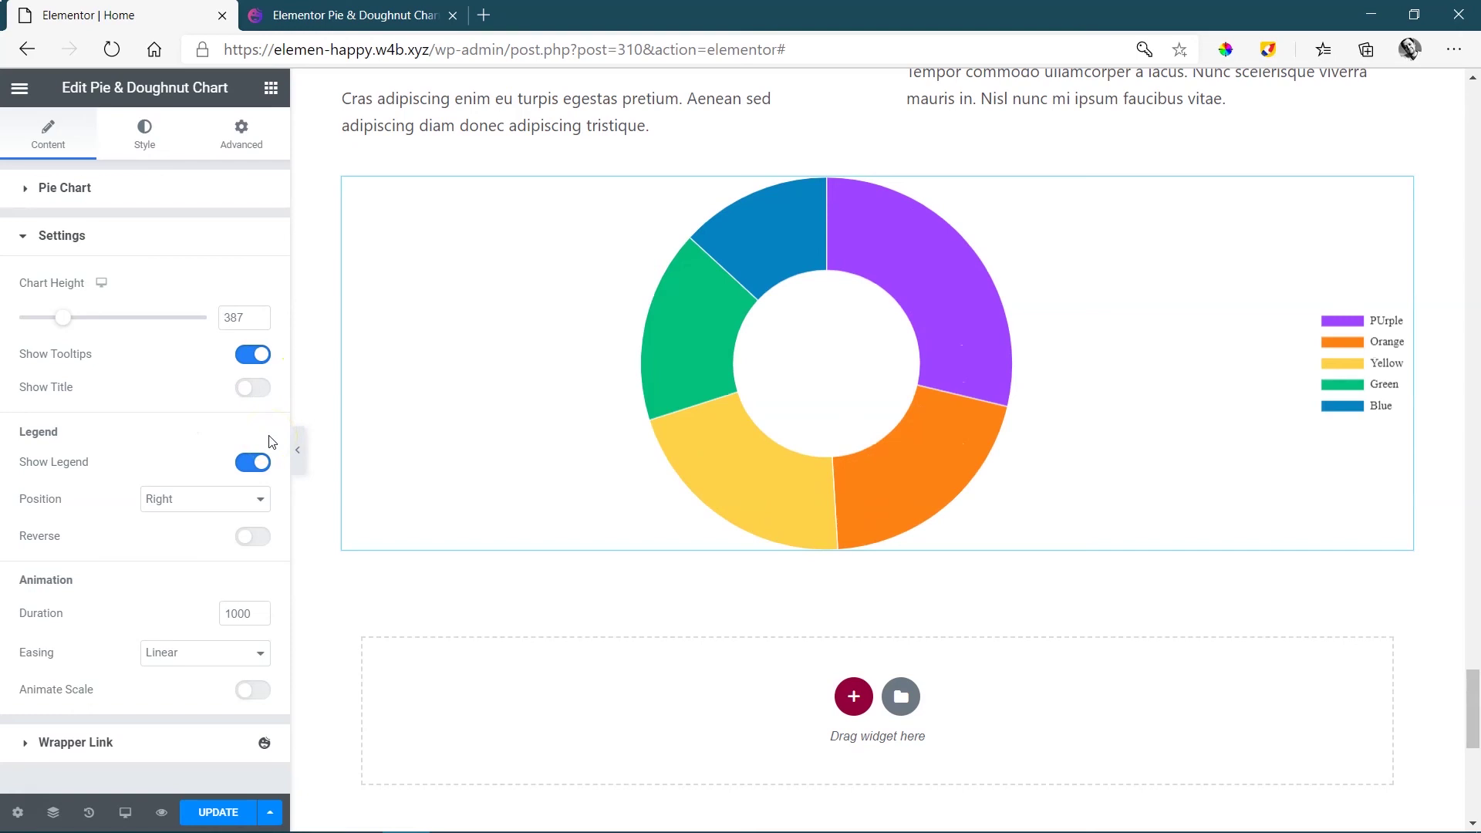
{"action": "left_click", "coordinate": [275, 445]}
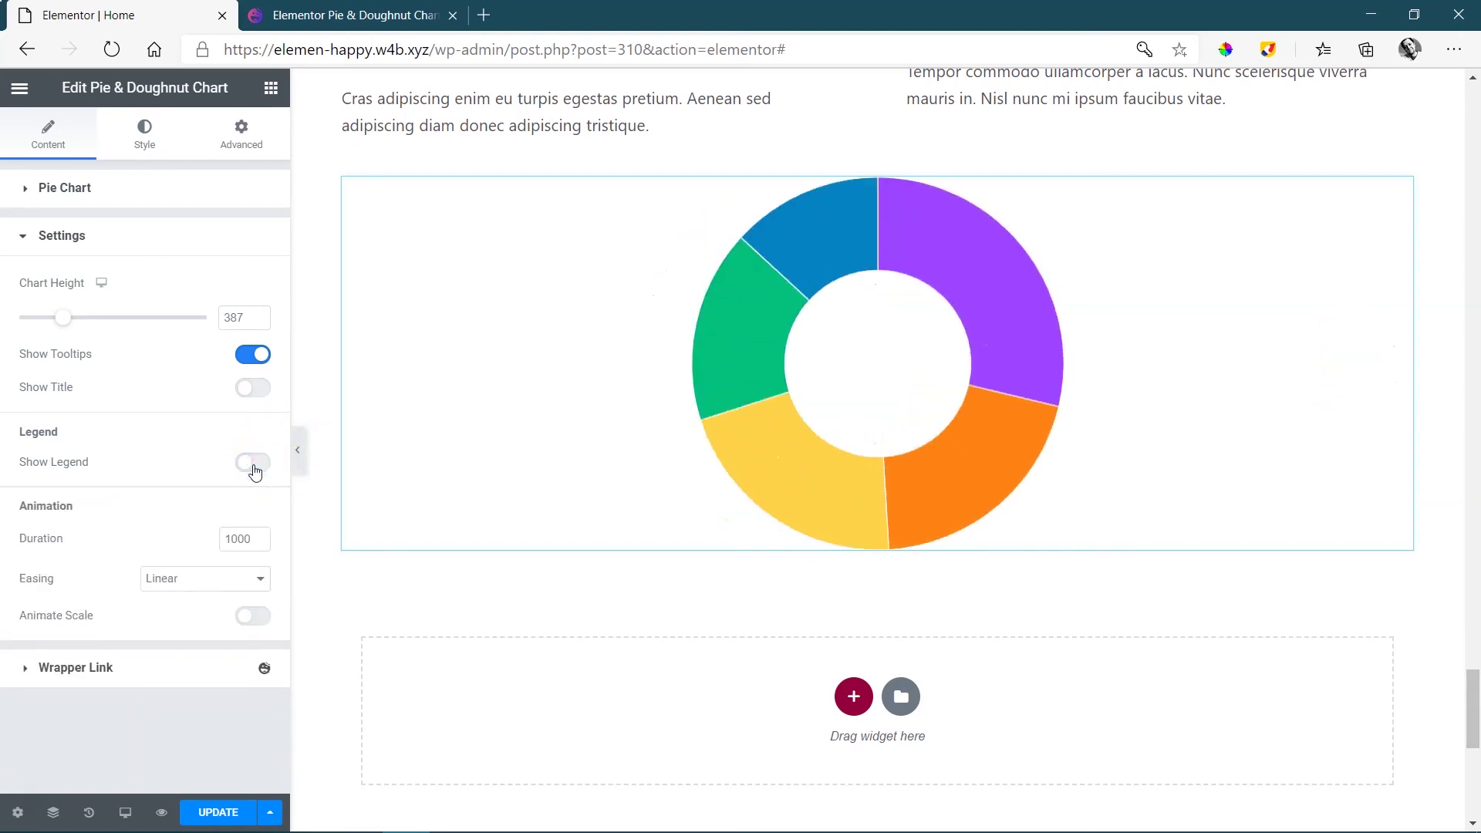
{"action": "left_click", "coordinate": [254, 462]}
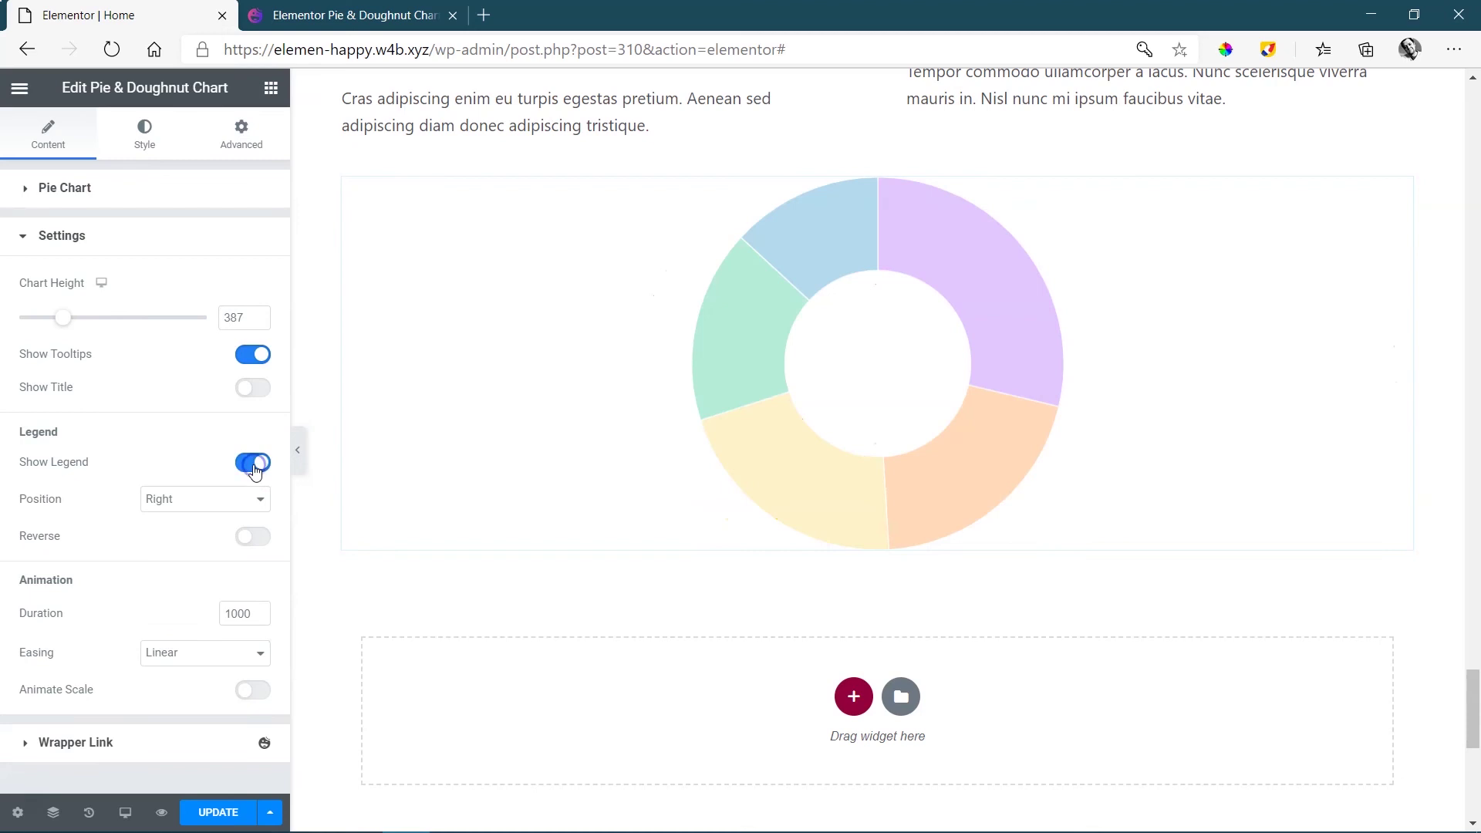
{"action": "left_click", "coordinate": [253, 497]}
{"action": "left_click", "coordinate": [225, 535]}
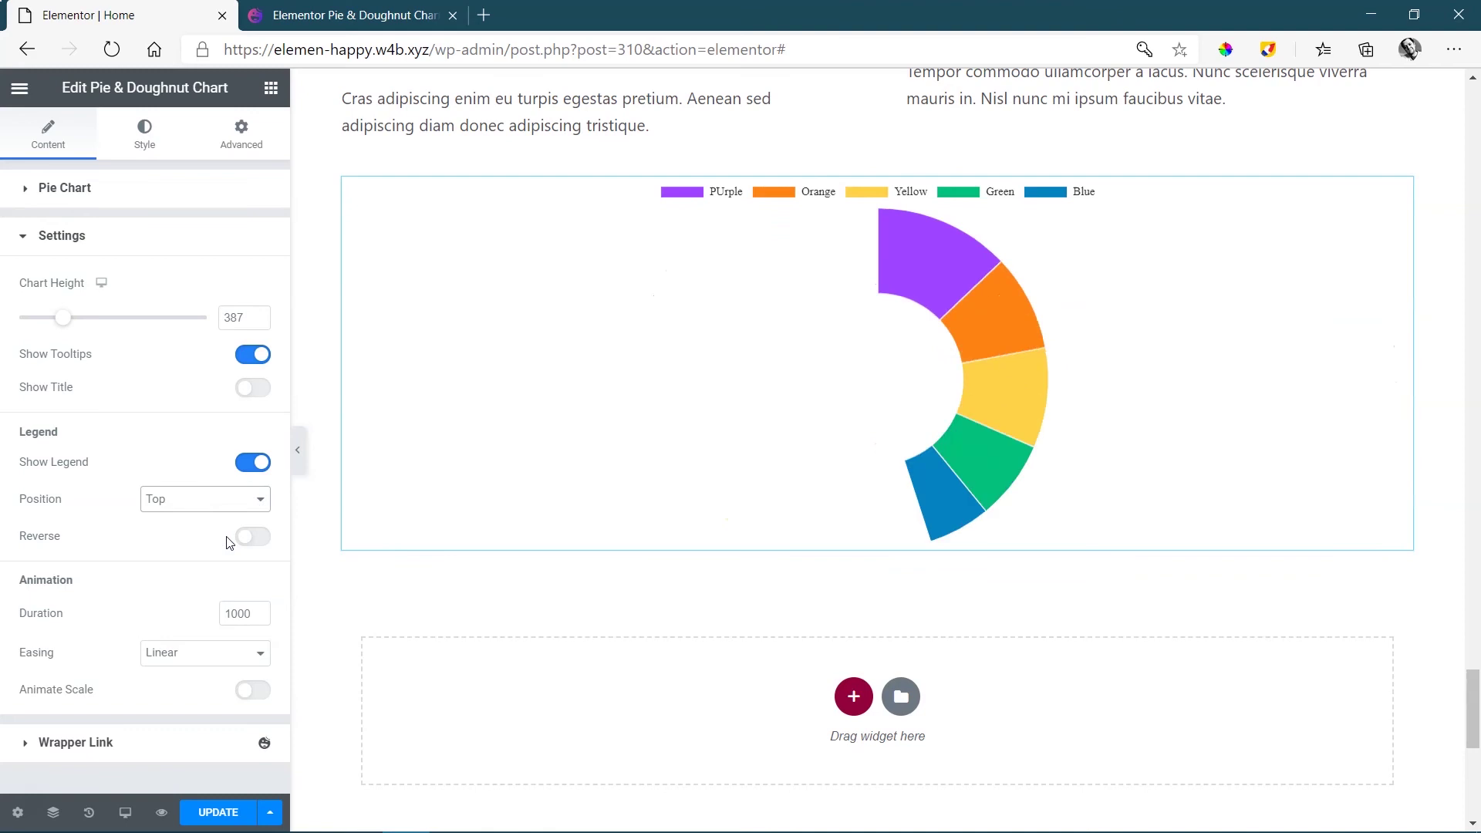
{"action": "left_click", "coordinate": [234, 515]}
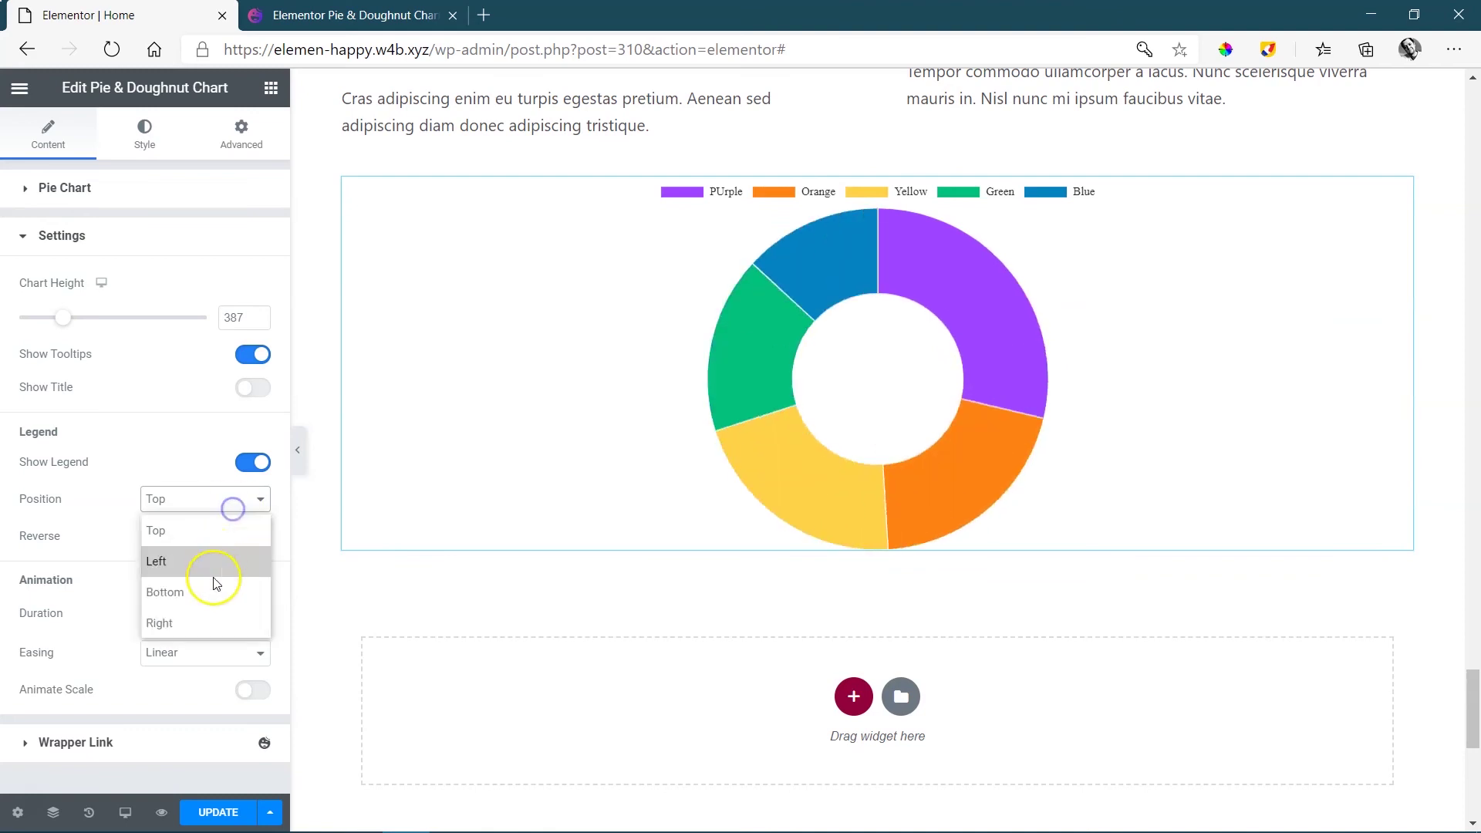
{"action": "left_click", "coordinate": [209, 601]}
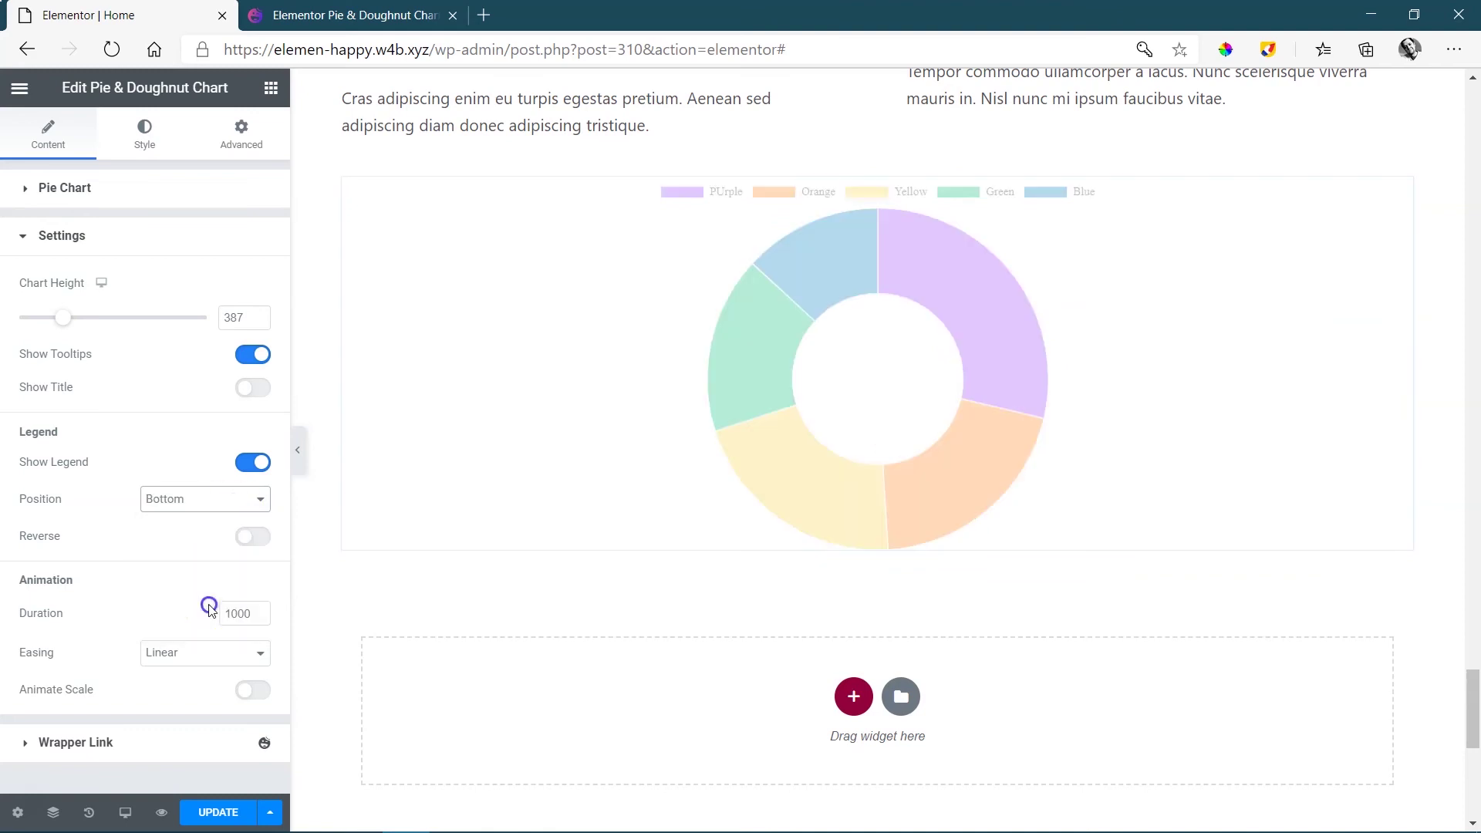
{"action": "left_click", "coordinate": [224, 503]}
{"action": "left_click", "coordinate": [222, 556]}
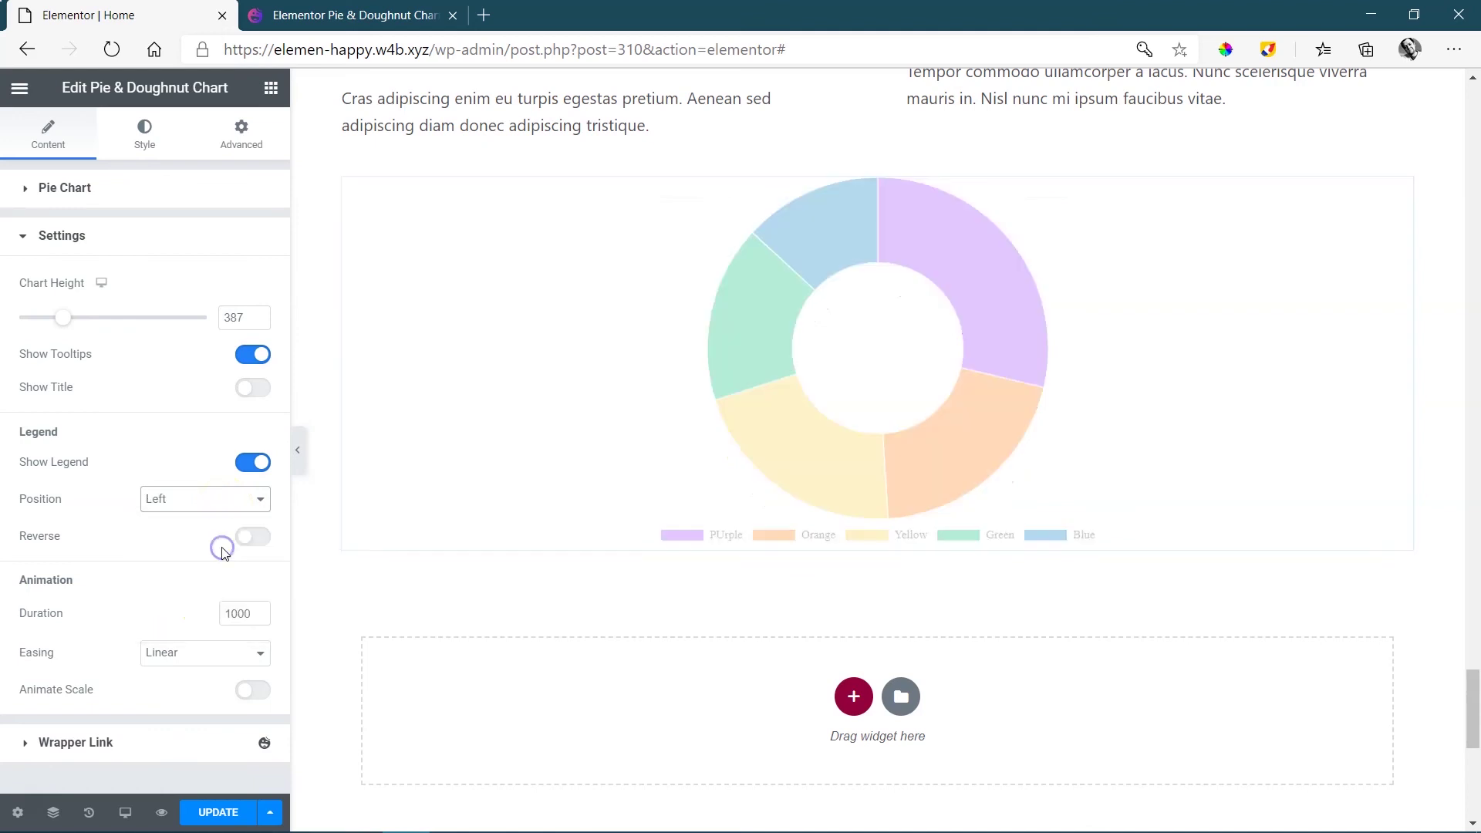
{"action": "left_click", "coordinate": [229, 503]}
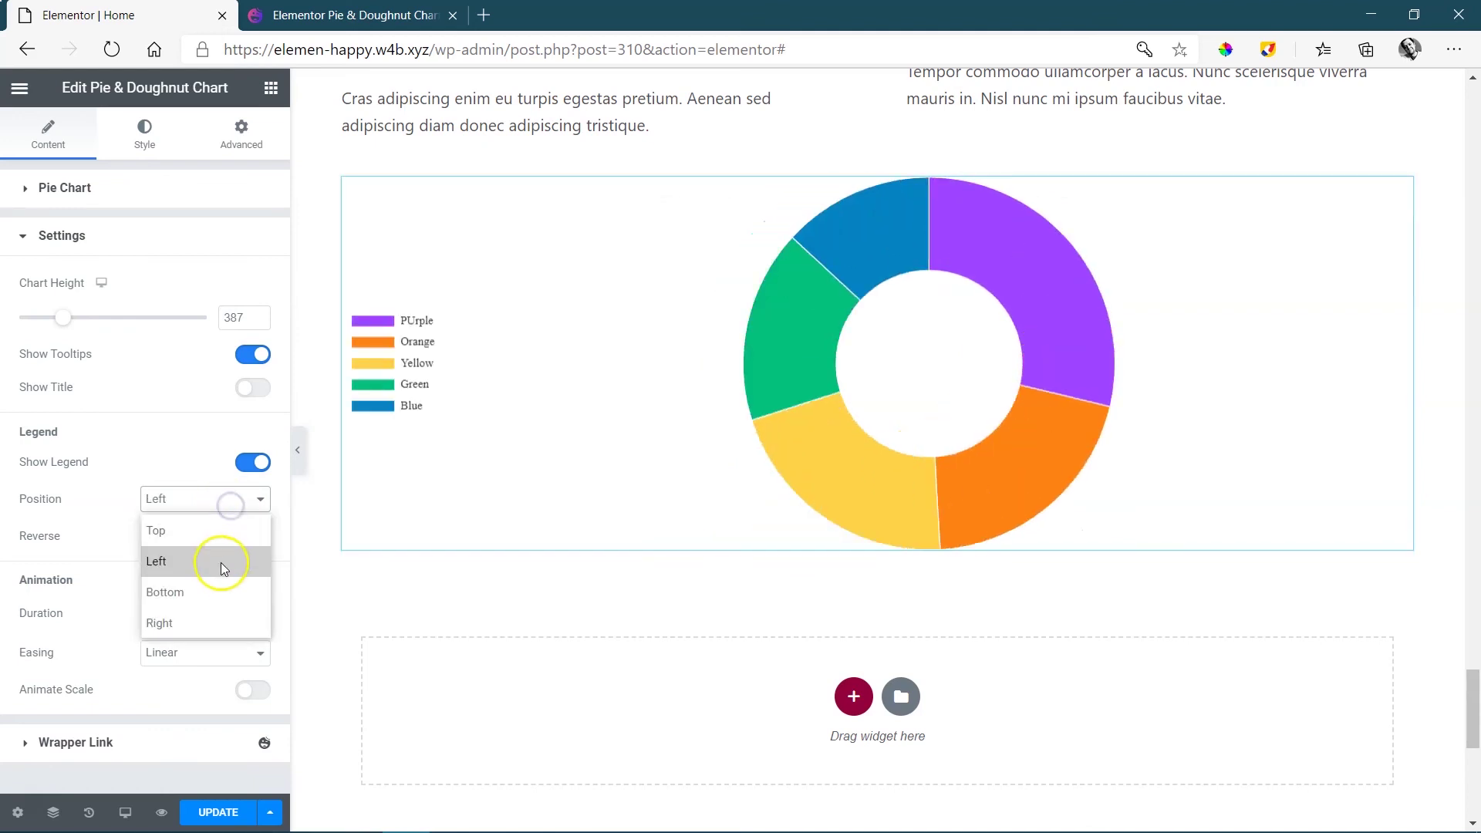
{"action": "left_click", "coordinate": [208, 620]}
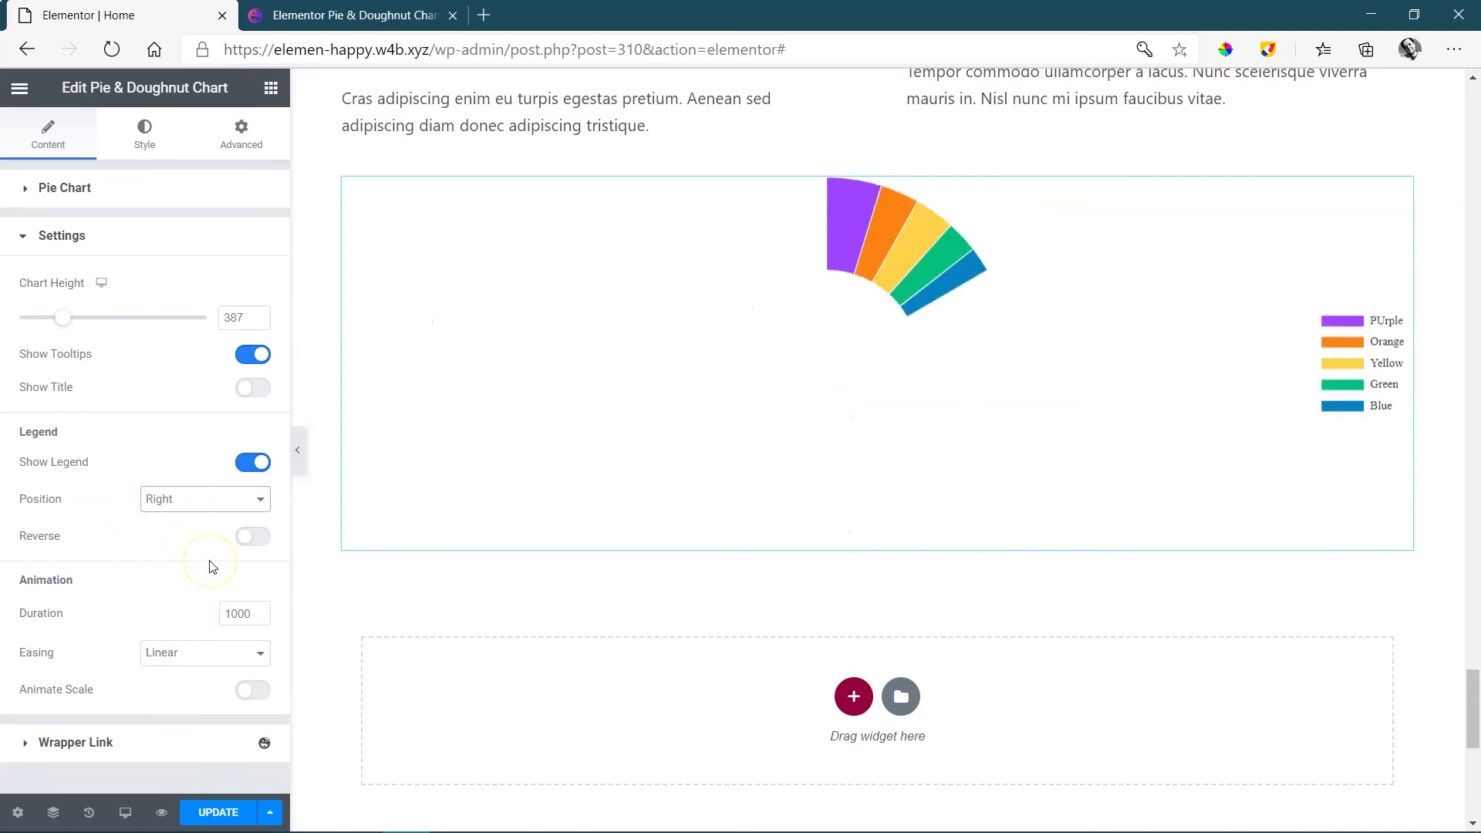
- Narrow the chart section's boxed content width from 681 down to 573
{"action": "mouse_move", "coordinate": [432, 307]}
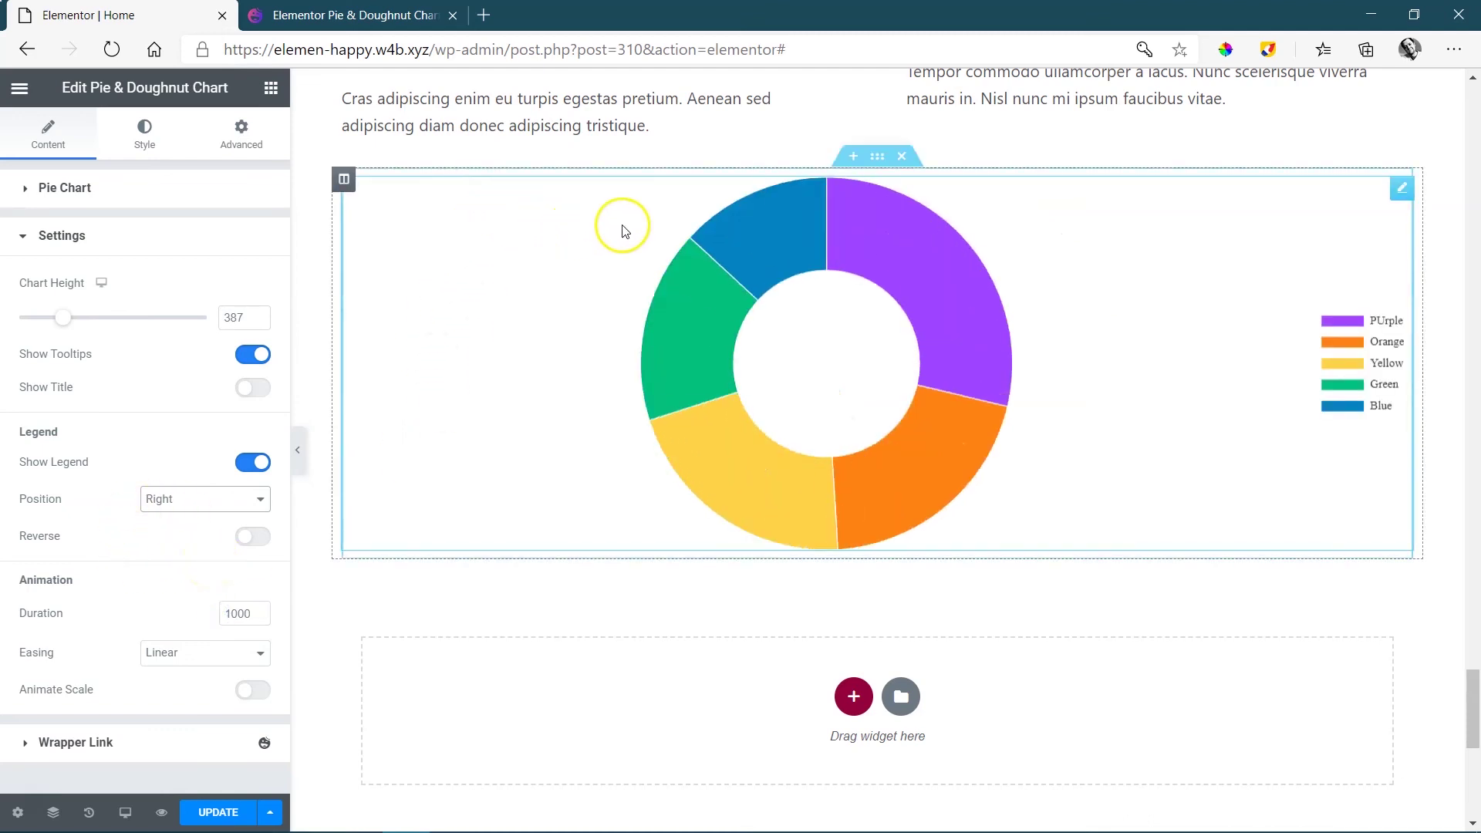
{"action": "left_click", "coordinate": [866, 166]}
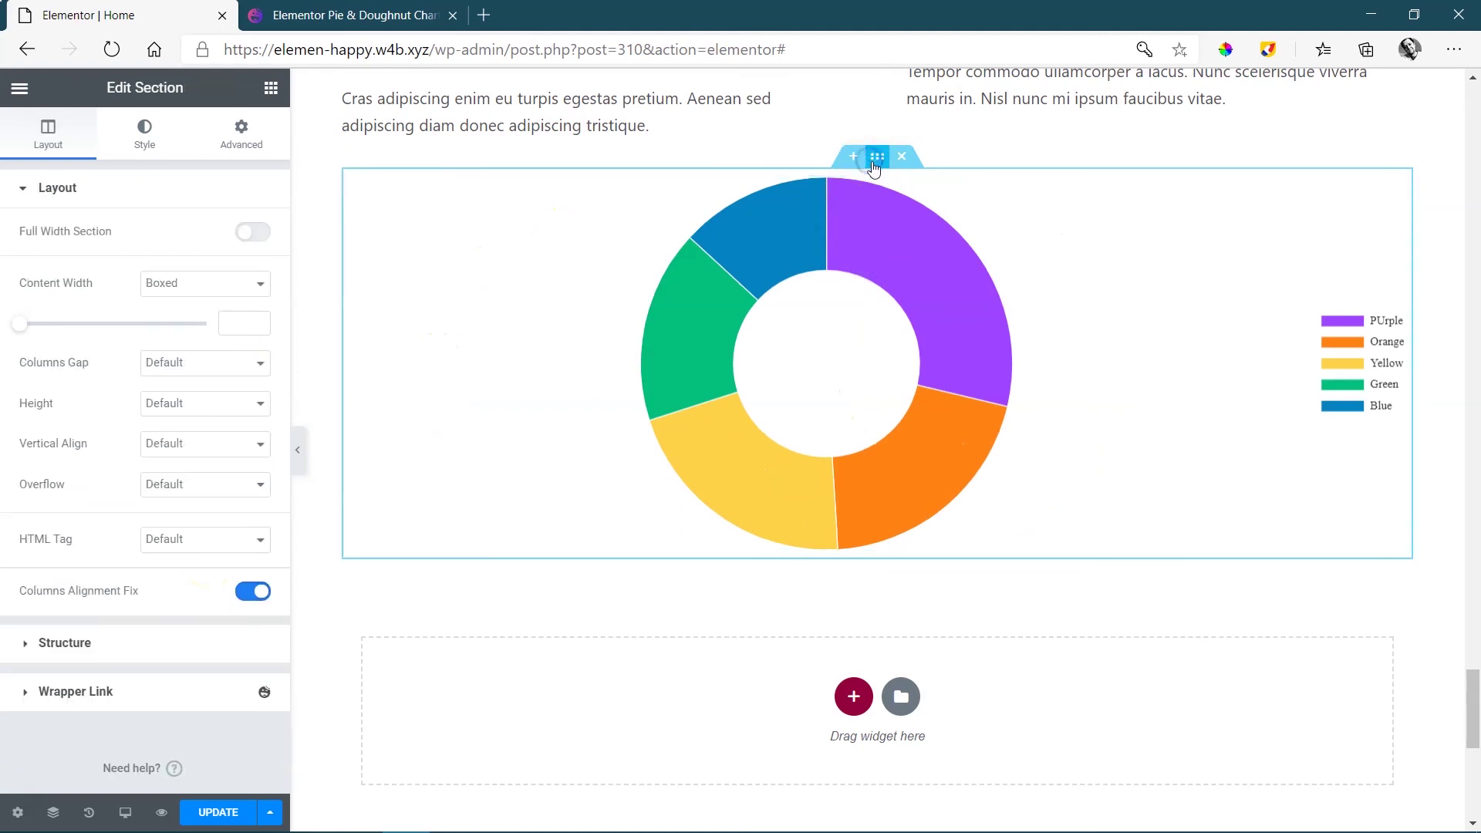
{"action": "mouse_move", "coordinate": [20, 331]}
{"action": "left_mouse_down"}
{"action": "mouse_move", "coordinate": [69, 324]}
{"action": "mouse_move", "coordinate": [50, 324]}
{"action": "left_mouse_up"}
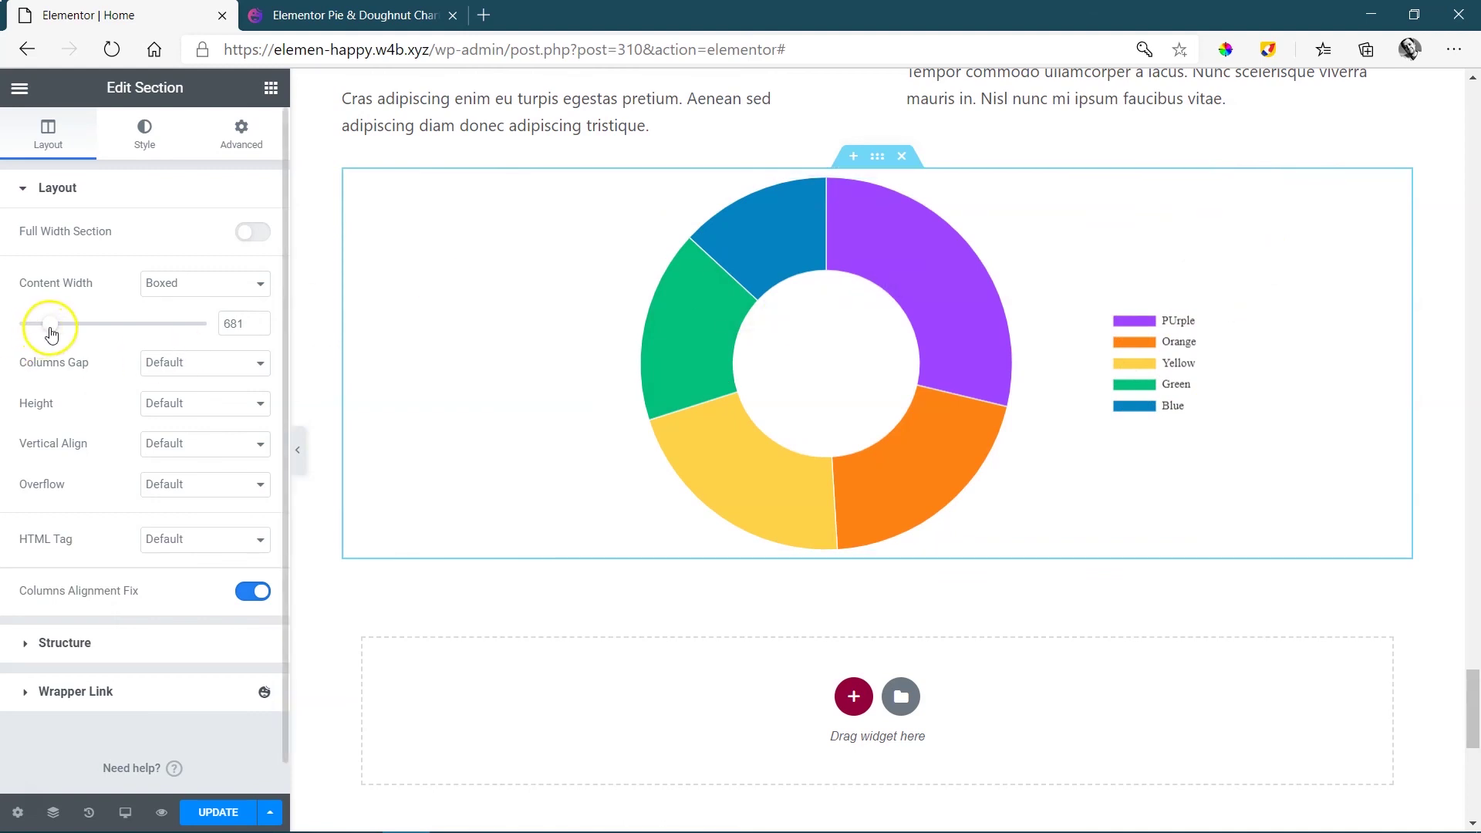
{"action": "left_click_drag", "start_coordinate": [50, 330], "coordinate": [31, 327]}
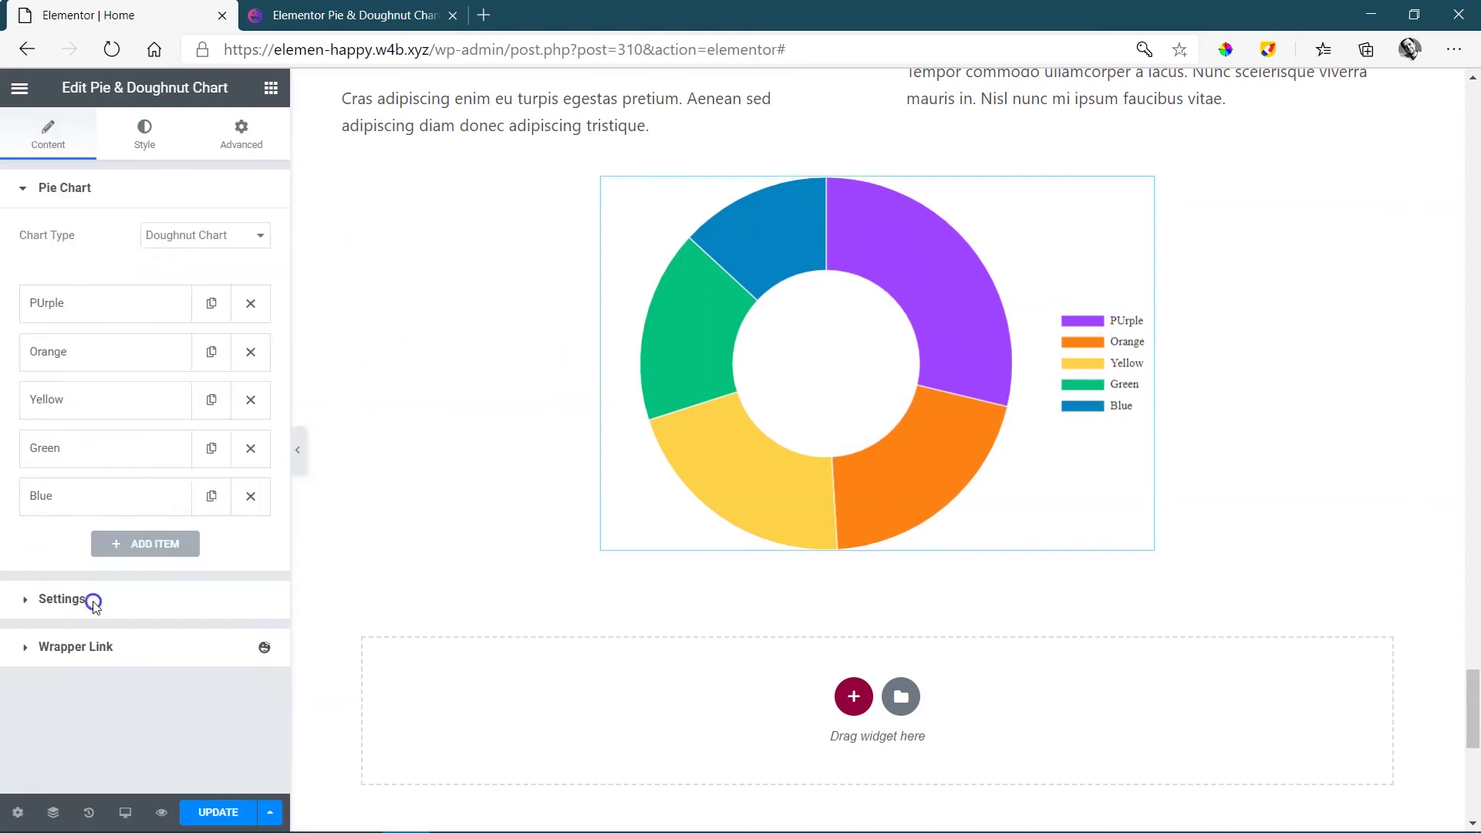
{"action": "left_click", "coordinate": [93, 599]}
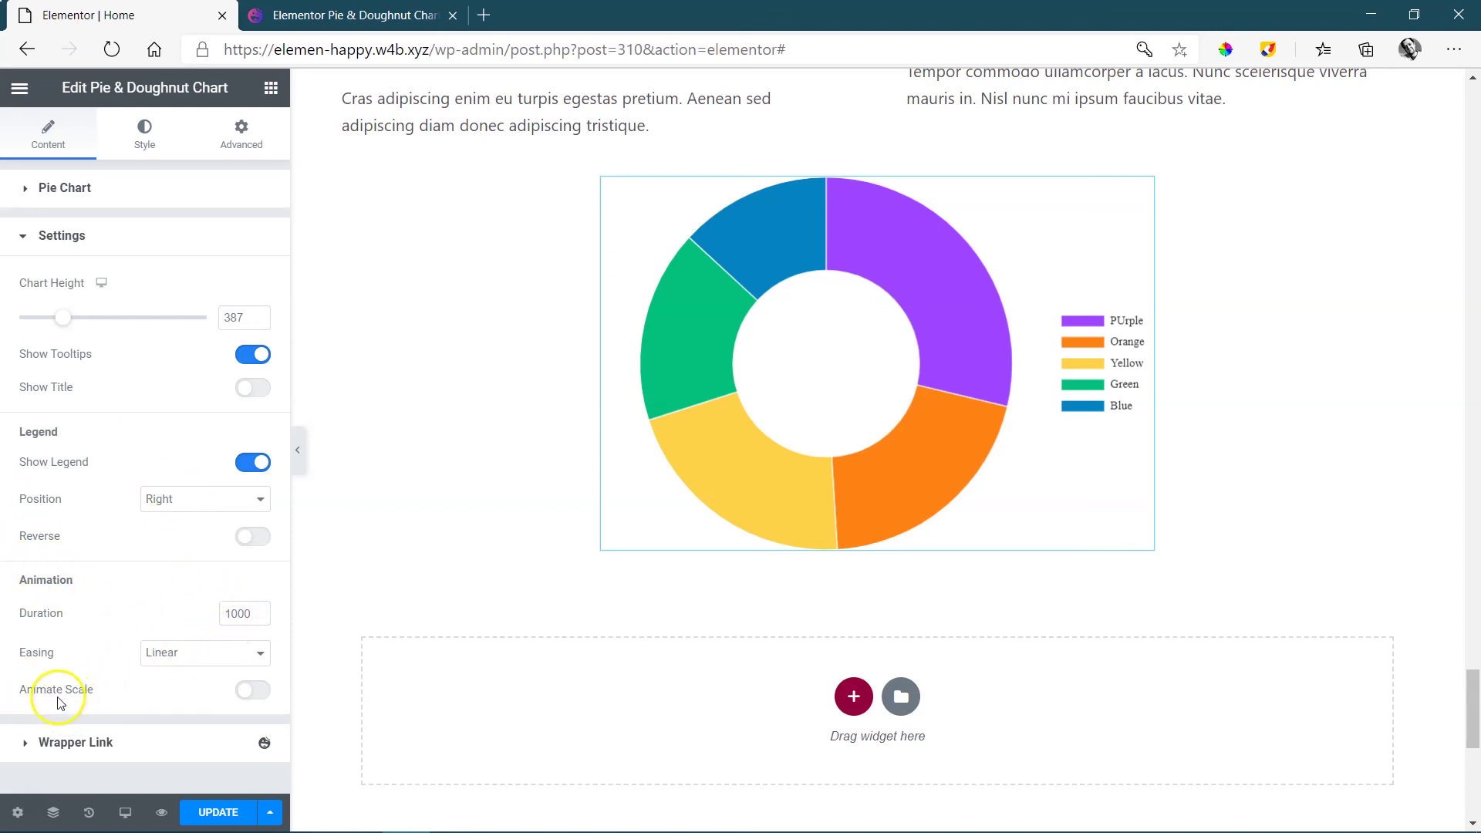
- Switch on Animate Scale so the doughnut chart grows into view on load
{"action": "left_click", "coordinate": [255, 692]}
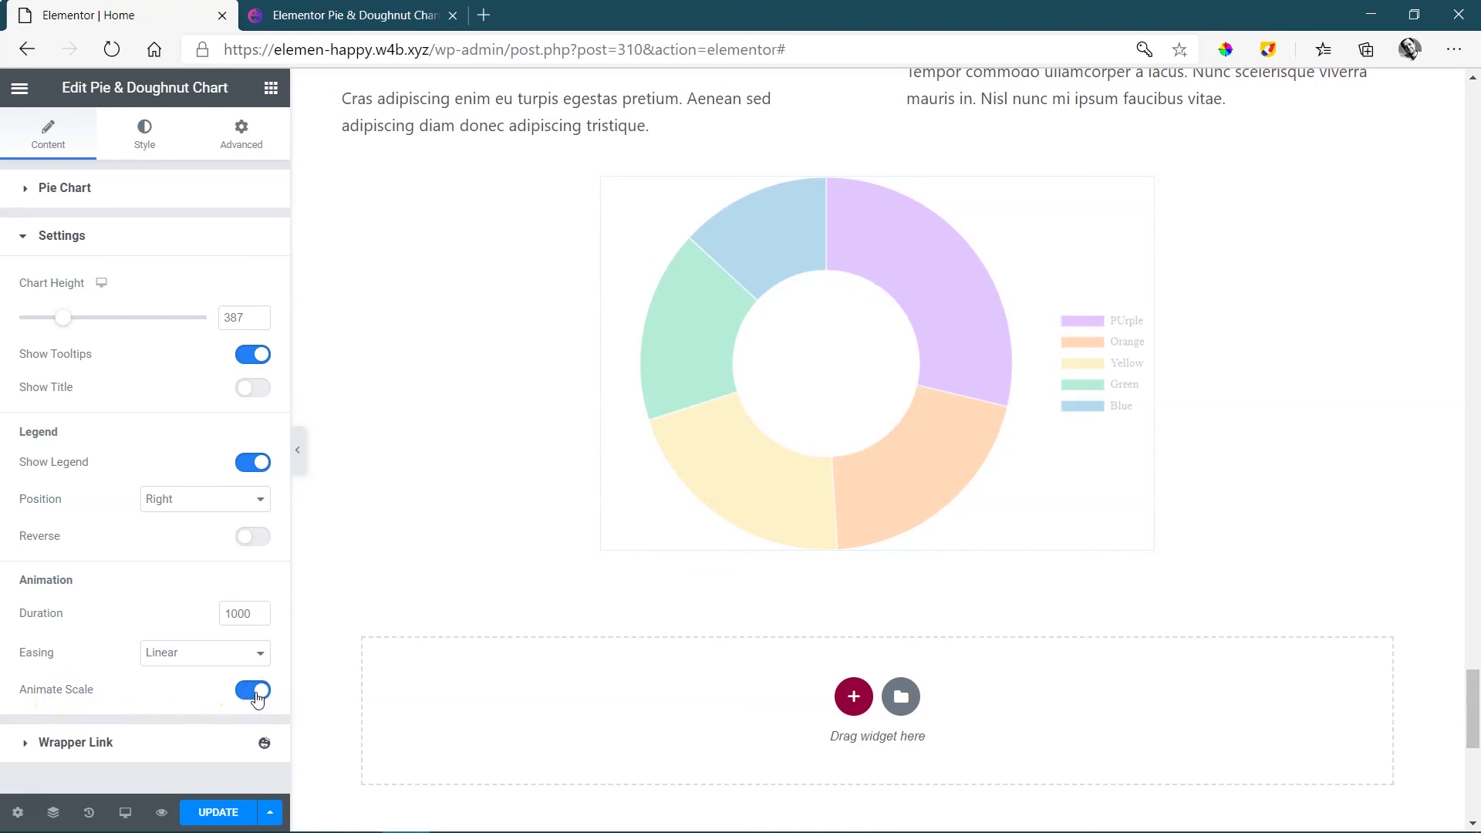
{"action": "mouse_move", "coordinate": [916, 233]}
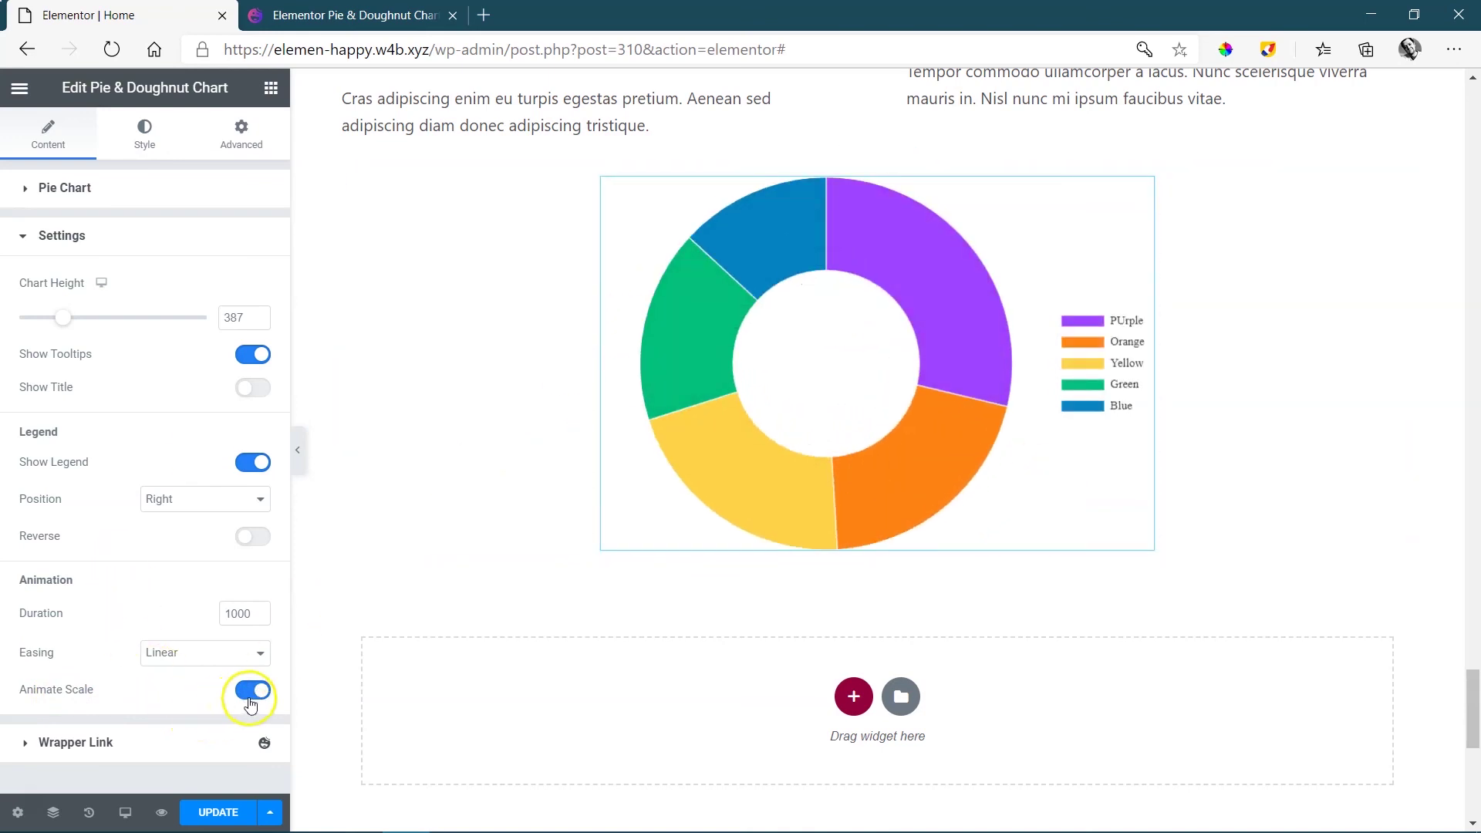
{"action": "left_click", "coordinate": [181, 126]}
- In the chart's Style settings, expand Legend, try Box Width, then expand the Tooltip section
{"action": "left_click", "coordinate": [73, 490]}
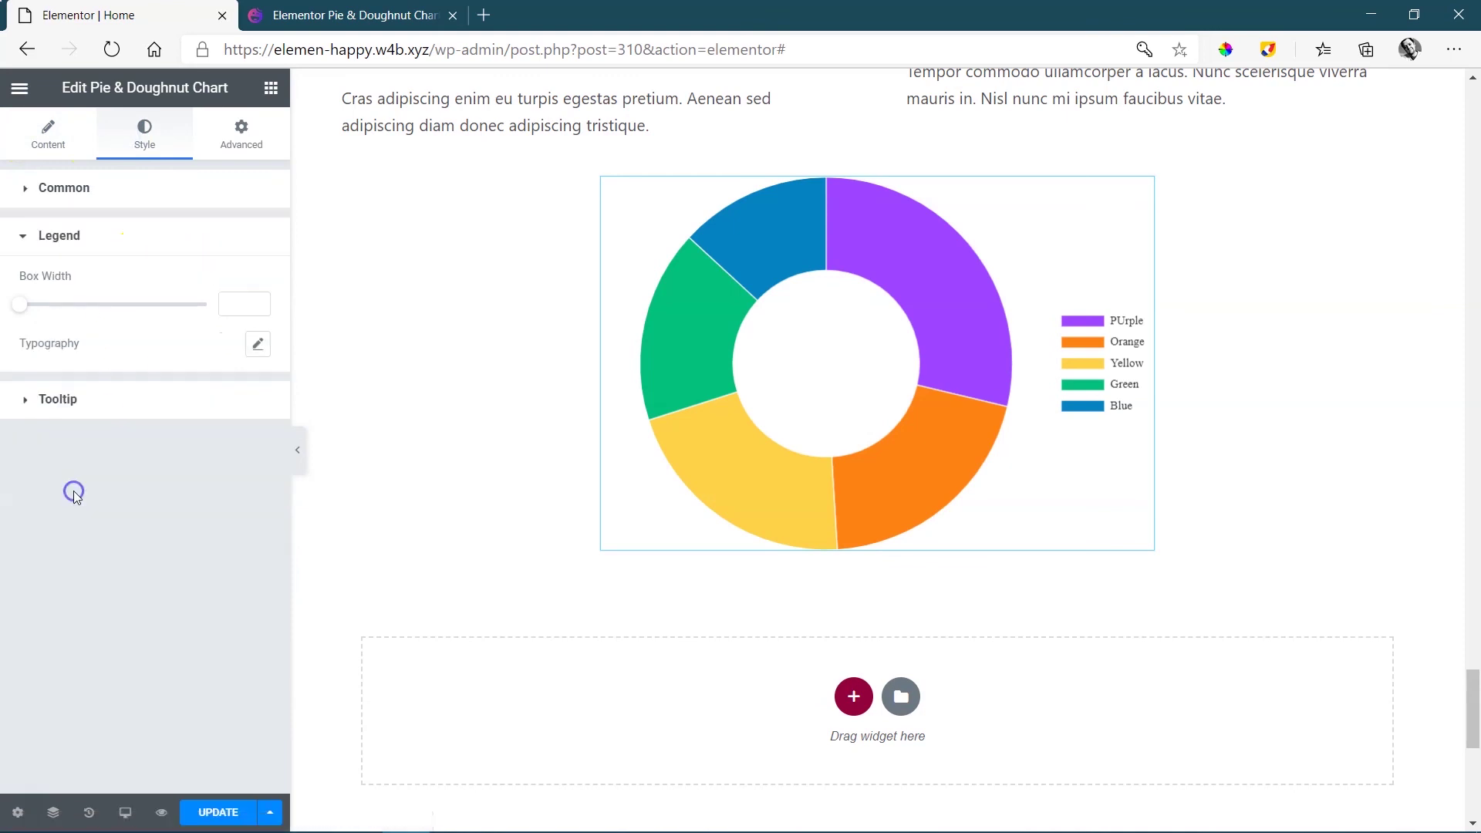
{"action": "left_click", "coordinate": [22, 305]}
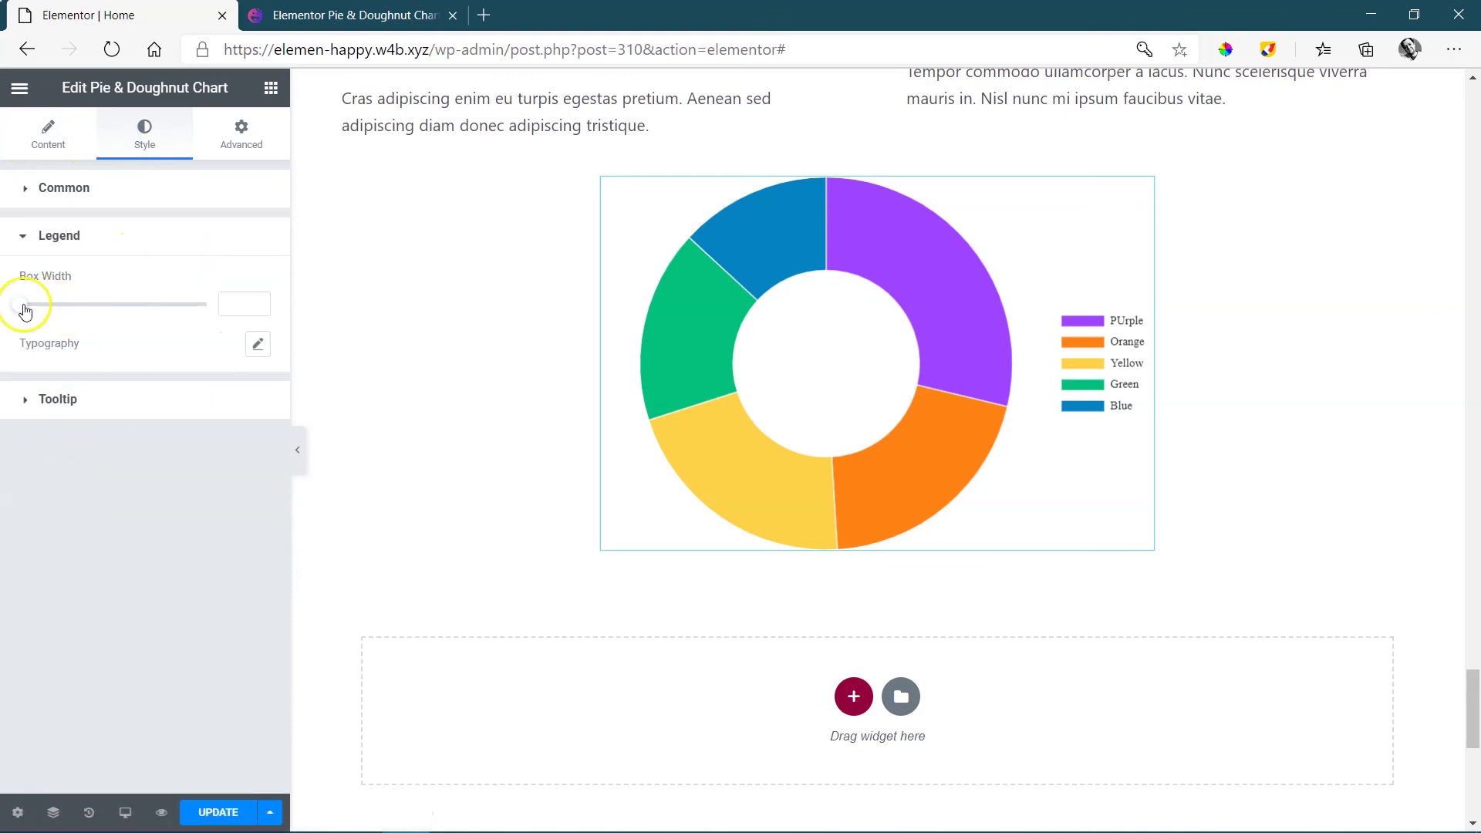
{"action": "left_click", "coordinate": [144, 417]}
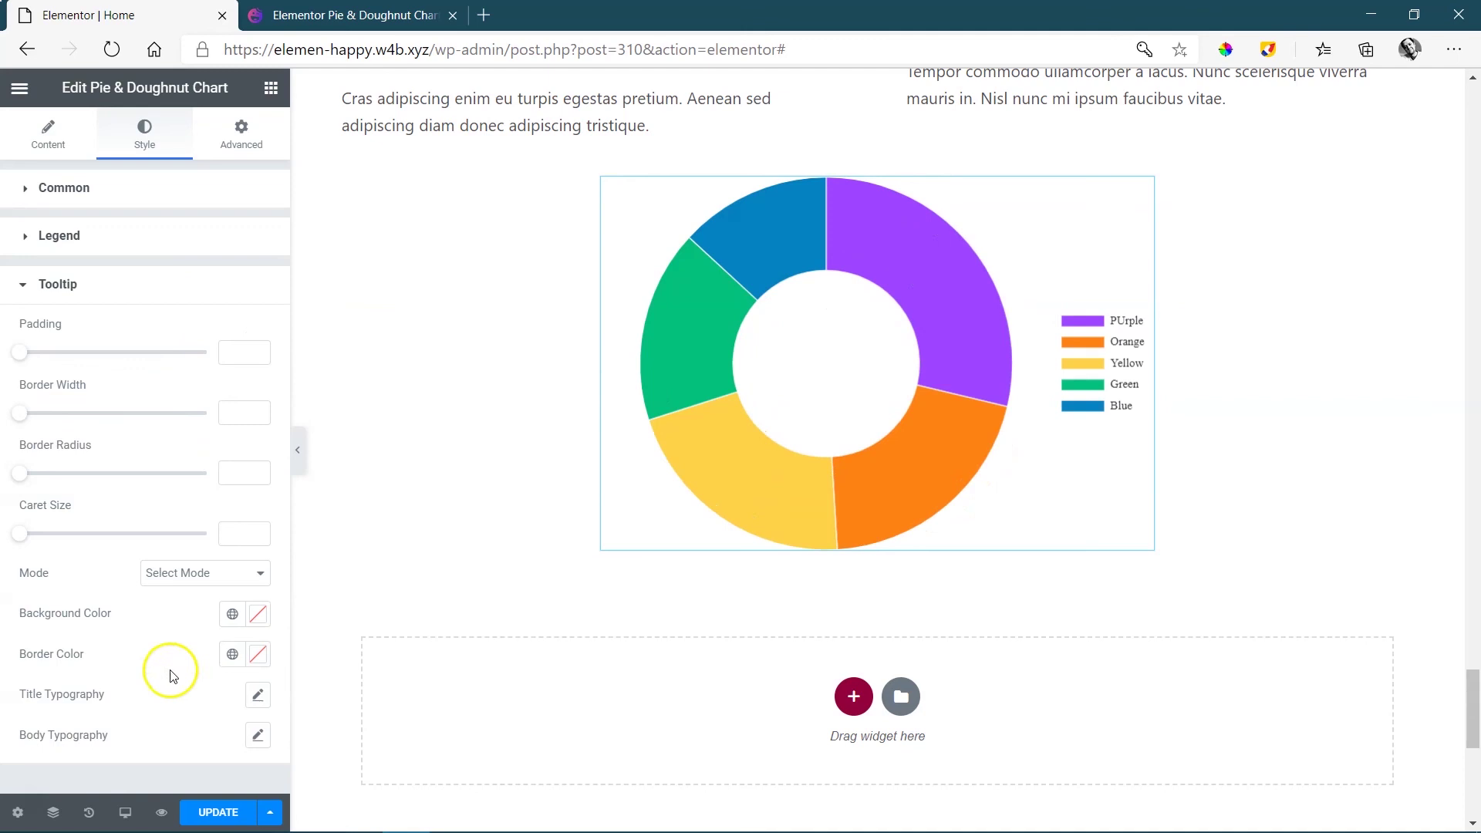